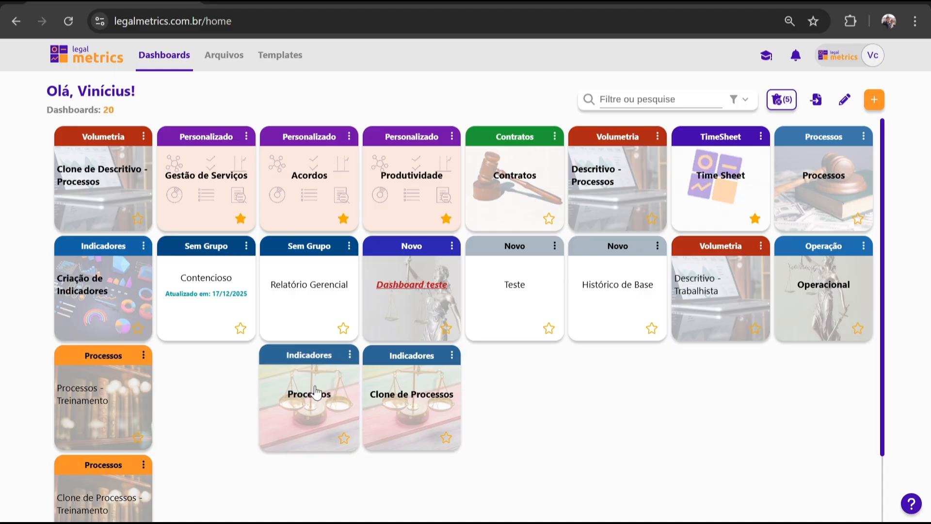
Step: Open the "Processos - Treinamento" dashboard and examine the phases in its "Processos Ativos - Fase" funnel chart
click(120, 415)
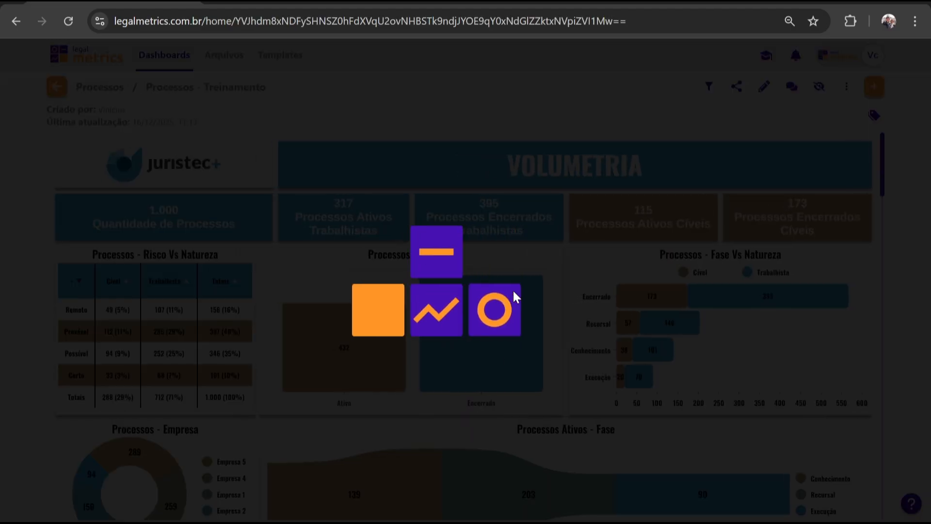
scroll(519, 290, down, 3)
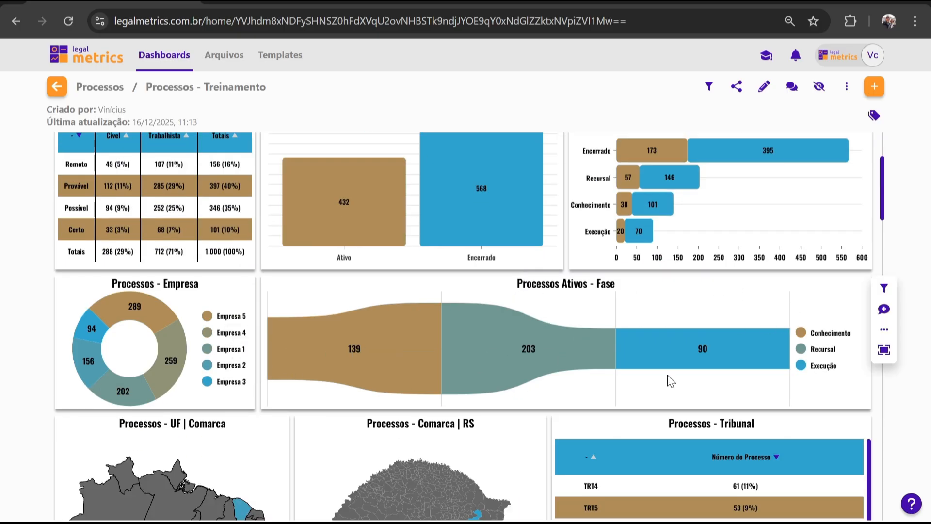
mouse_move(751, 346)
mouse_move(510, 340)
mouse_move(649, 359)
mouse_move(388, 308)
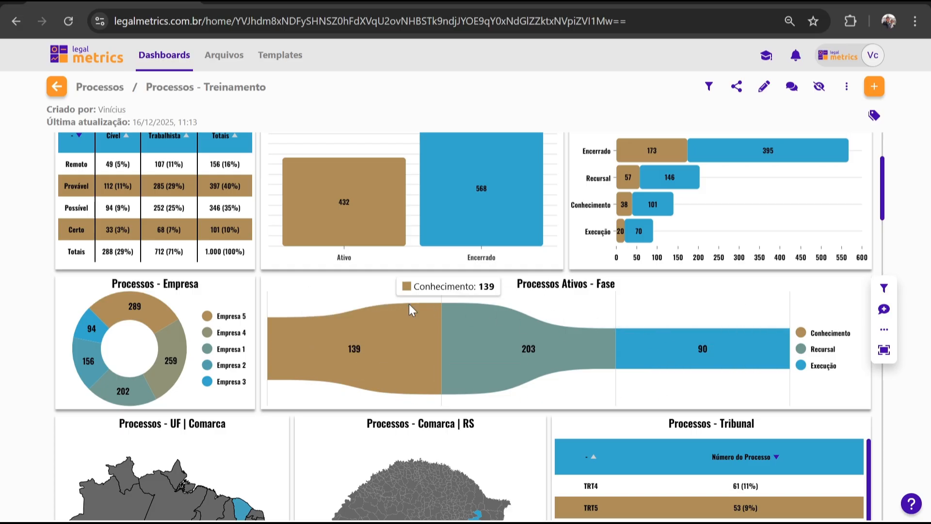
mouse_move(601, 331)
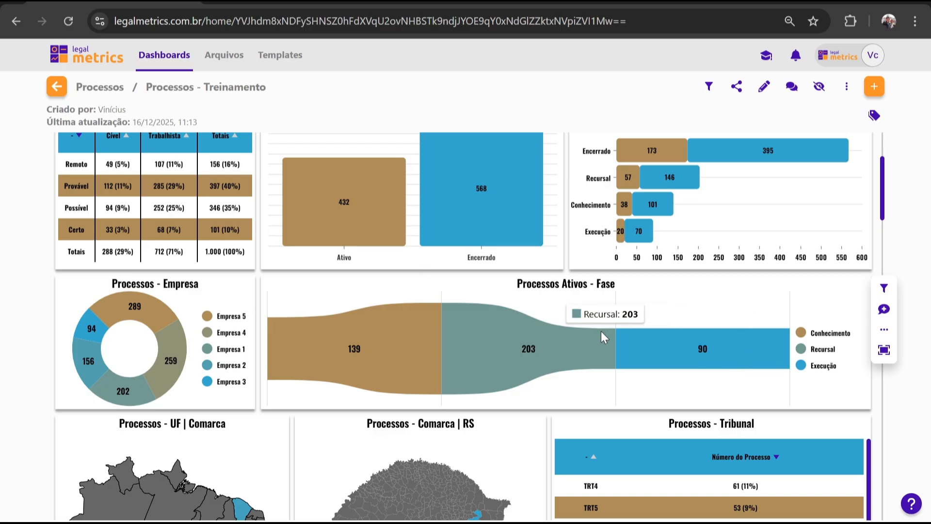
mouse_move(720, 357)
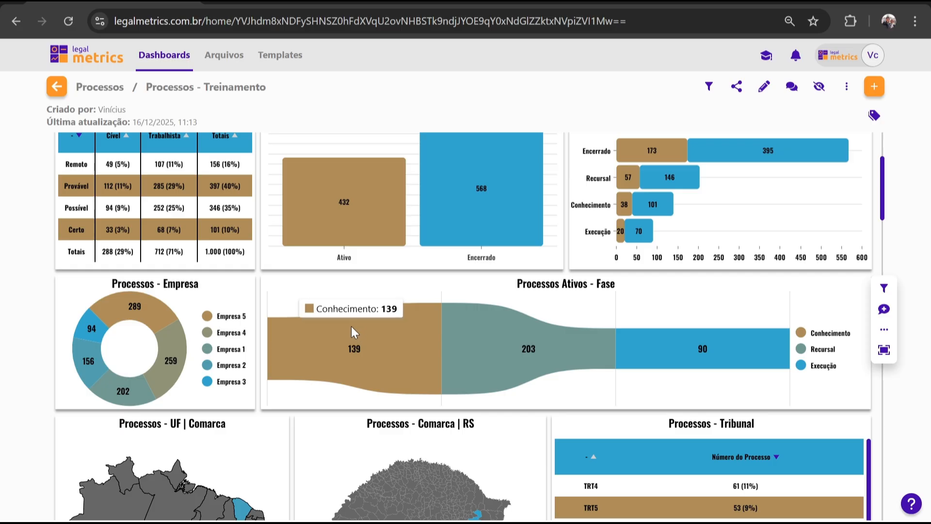
mouse_move(512, 337)
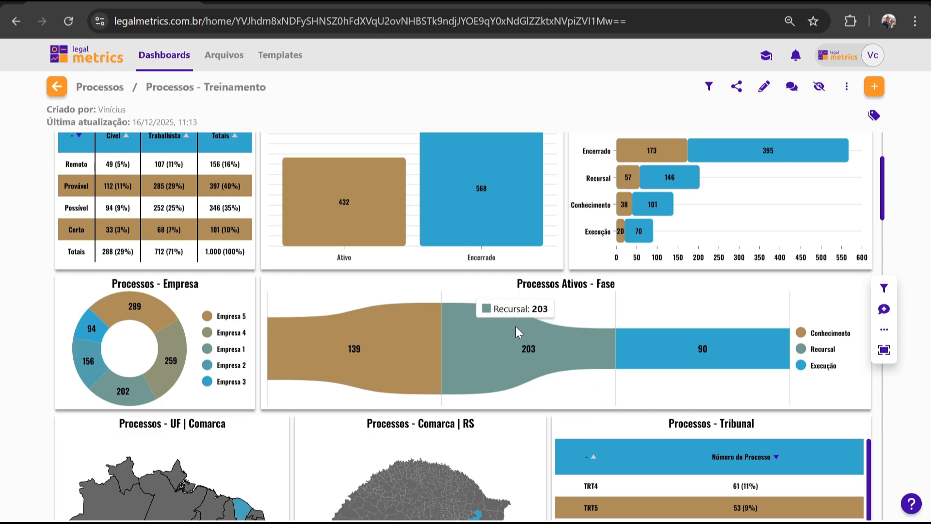
mouse_move(387, 342)
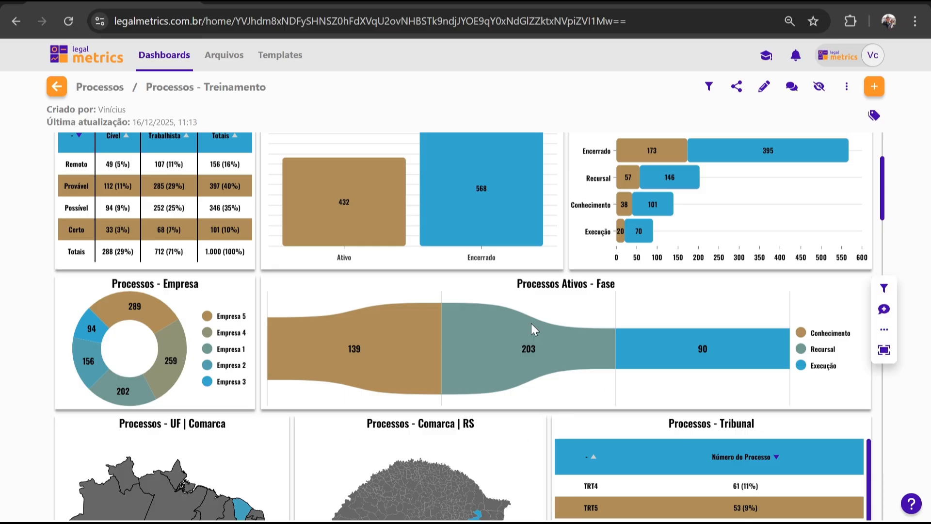
mouse_move(509, 318)
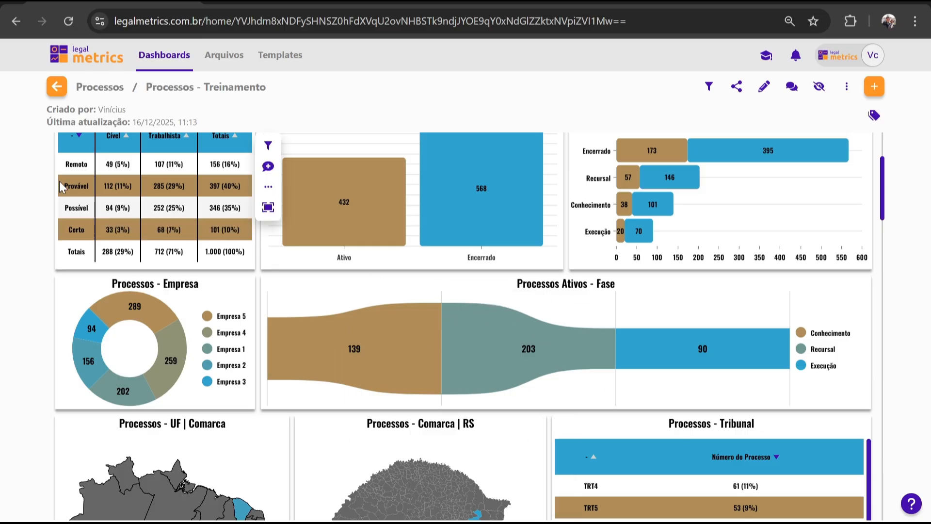
Step: Return to the dashboard list and open the "Processos" dashboard in the Indicadores group
click(58, 88)
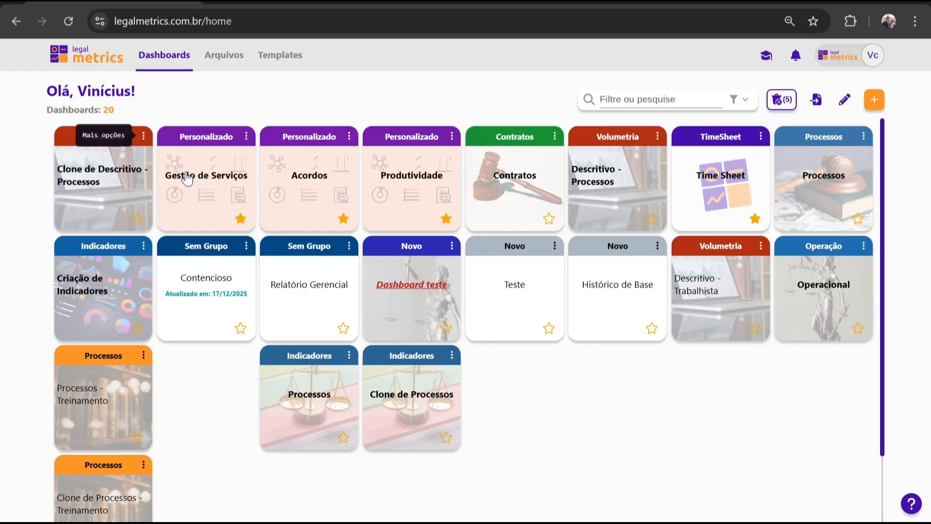
click(310, 388)
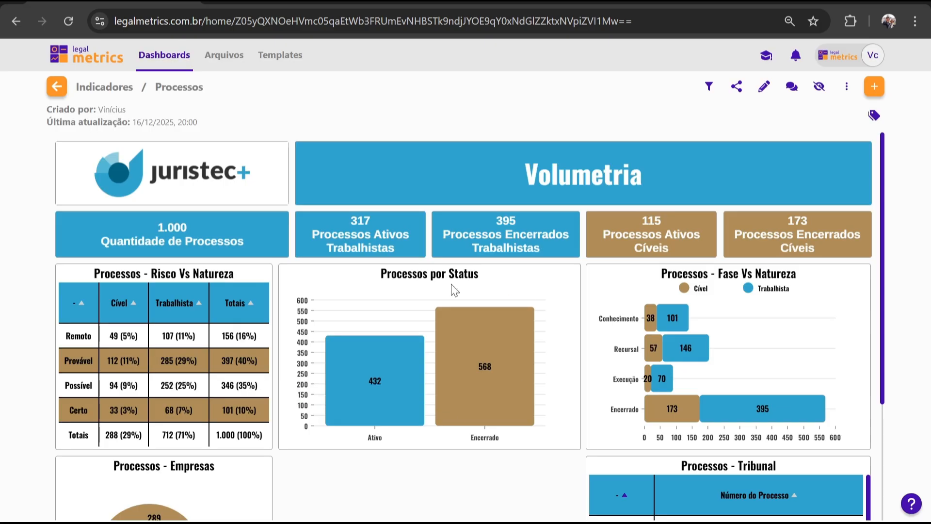
scroll(452, 289, down, 2)
scroll(452, 289, up, 1)
scroll(450, 284, up, 1)
mouse_move(536, 274)
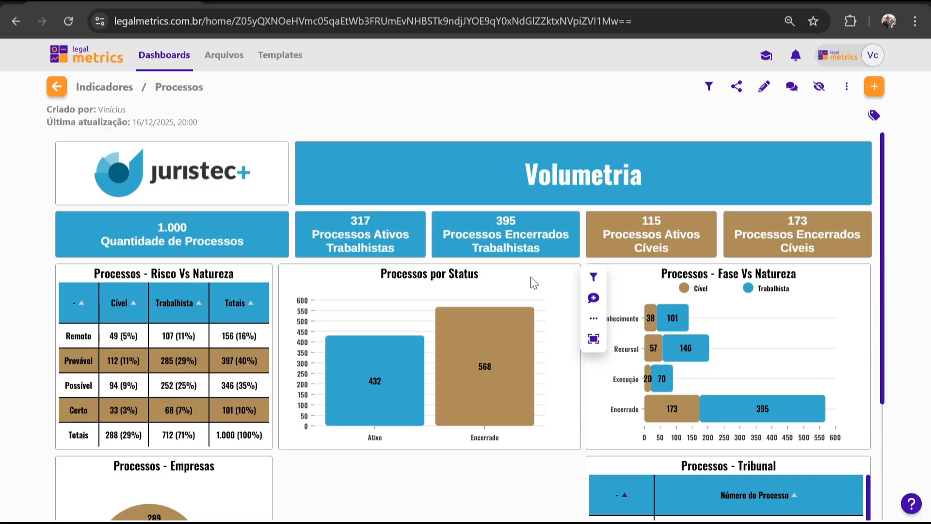
Step: Start a new KPI on the Processos dashboard using the file "processos simulados.xlsx"
click(875, 90)
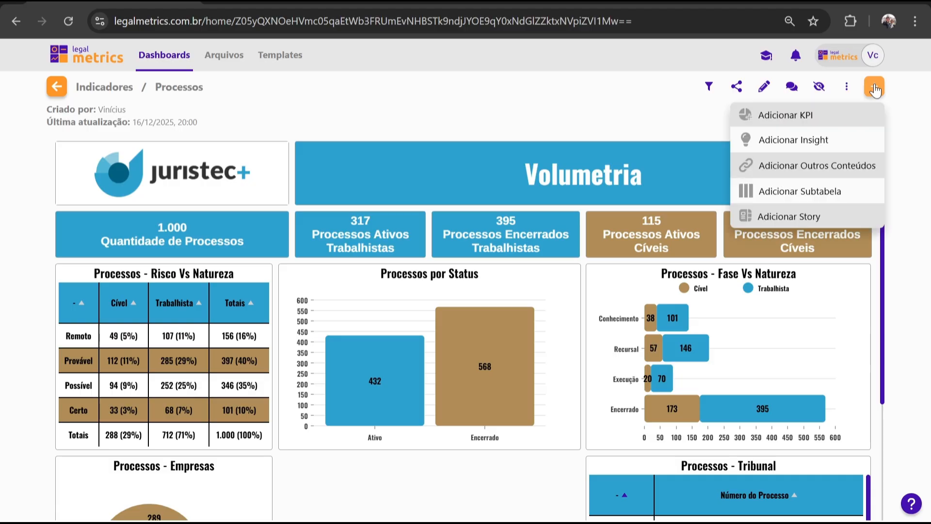
click(819, 116)
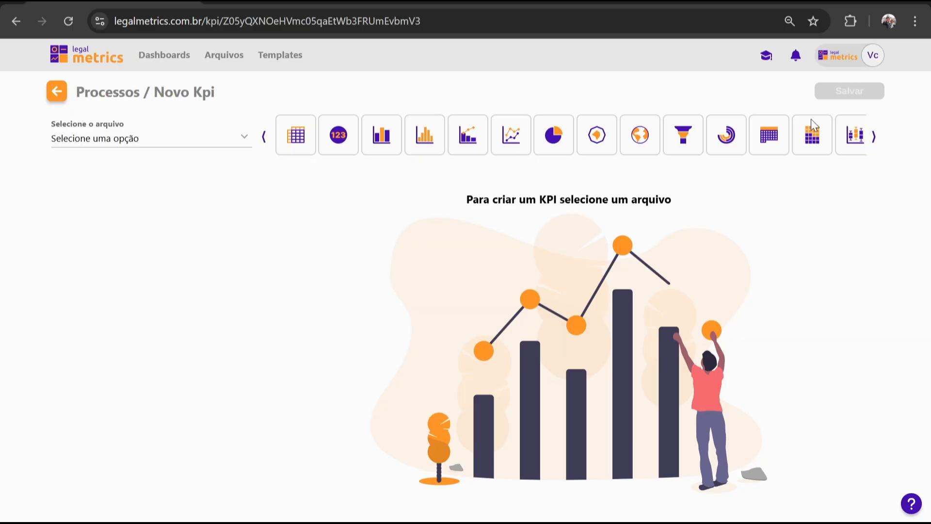
click(208, 145)
scroll(197, 184, down, 5)
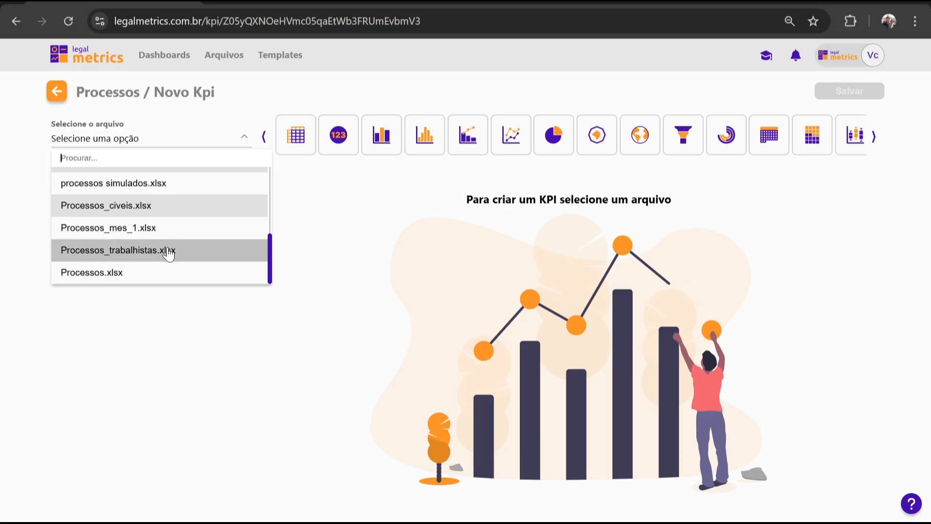
click(163, 186)
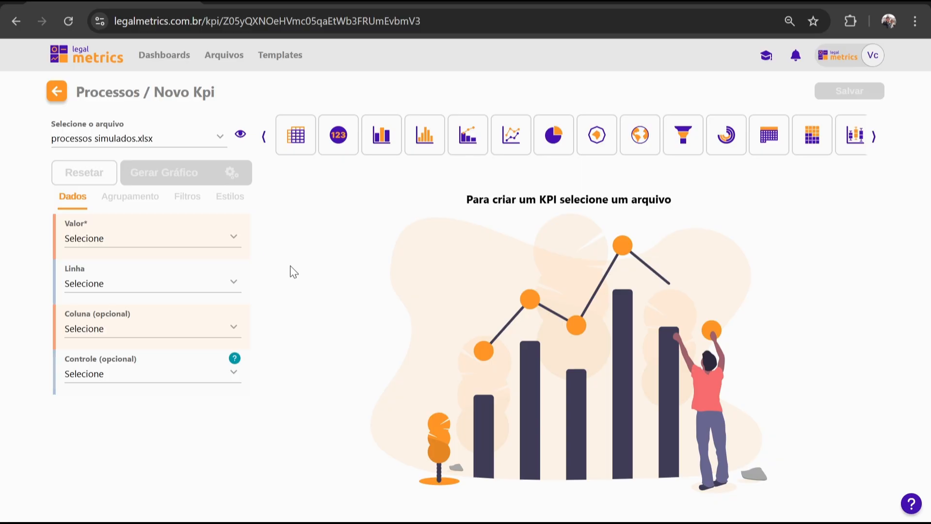
Step: Set the KPI's value to "Número do Processo" with the function "Contagem únicos"
click(232, 238)
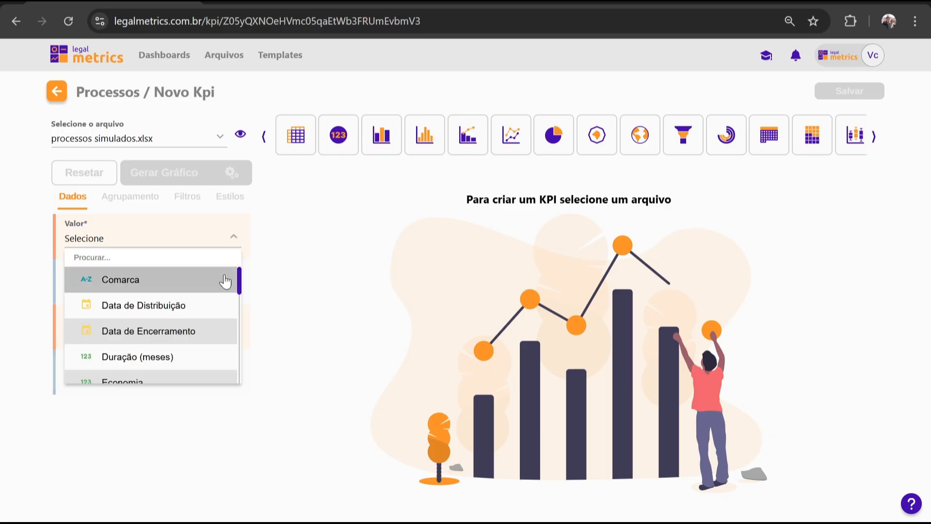
scroll(222, 286, down, 5)
scroll(221, 290, up, 3)
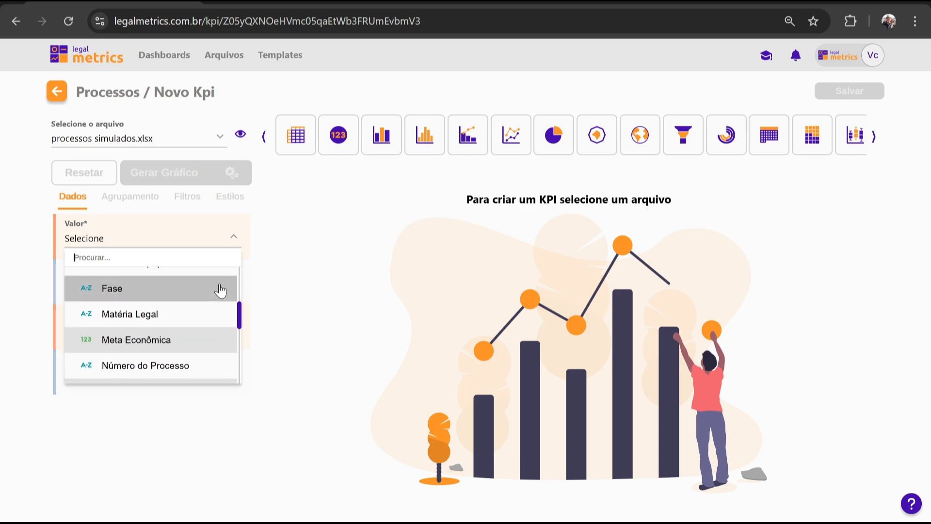
click(173, 370)
click(315, 281)
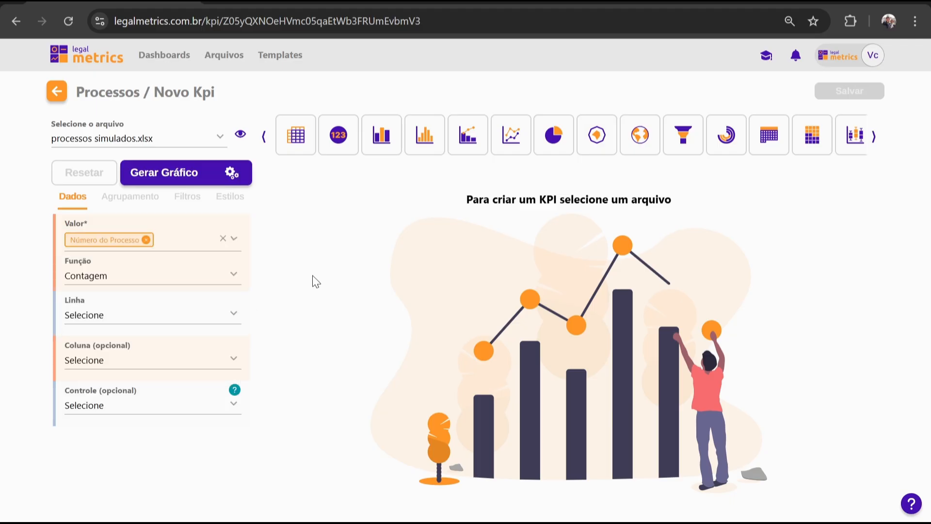
click(175, 282)
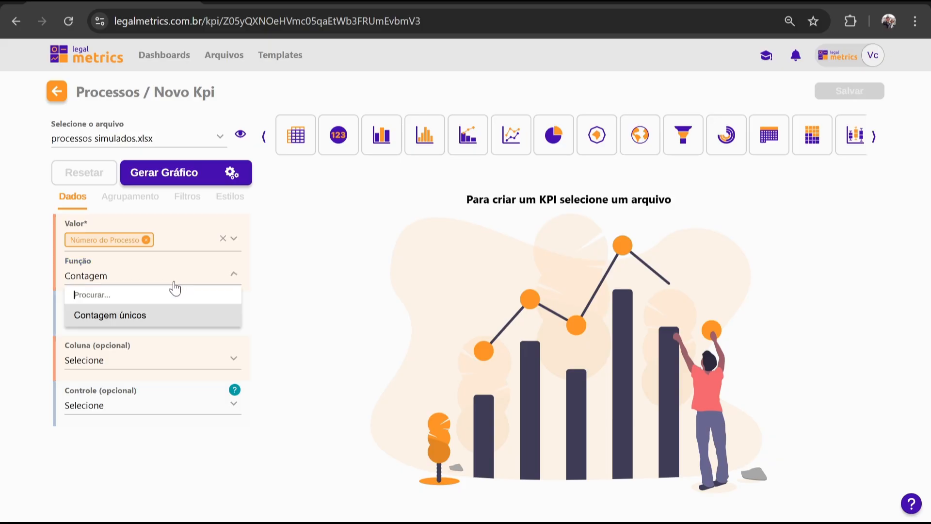
click(153, 326)
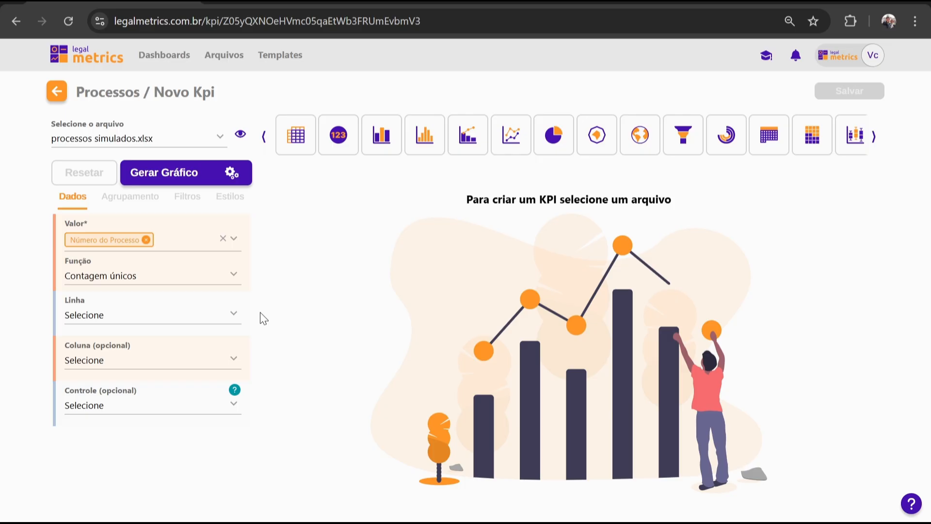
Step: Set the KPI's row (Linha) to "Fase" and generate the chart
click(233, 320)
scroll(187, 391, down, 5)
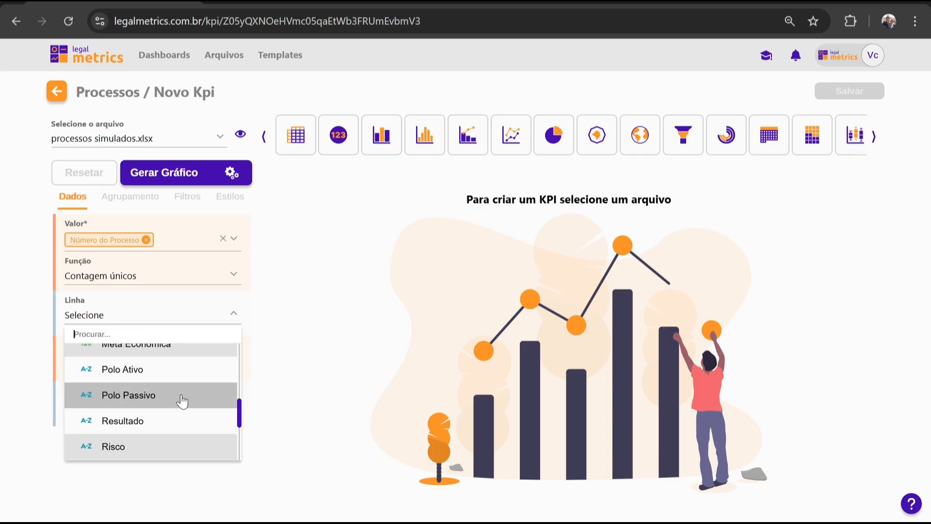
scroll(161, 411, up, 5)
click(141, 370)
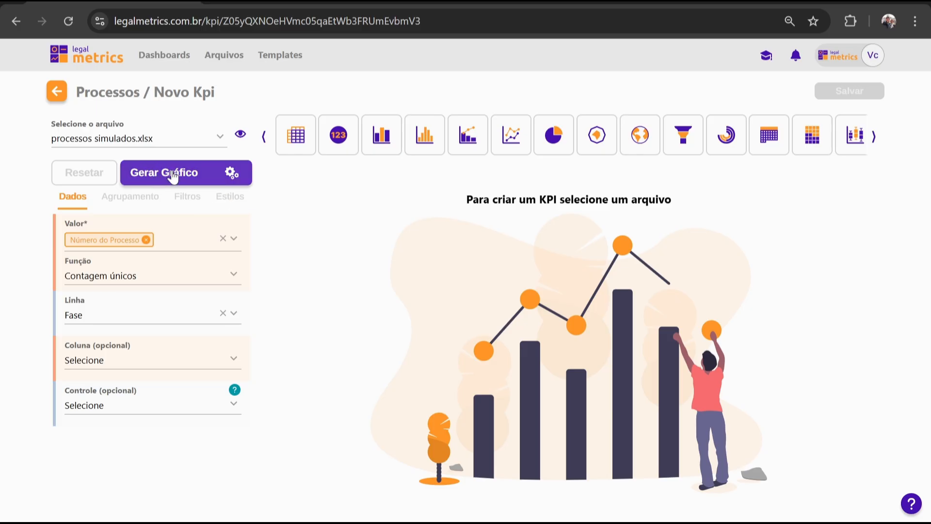
click(173, 176)
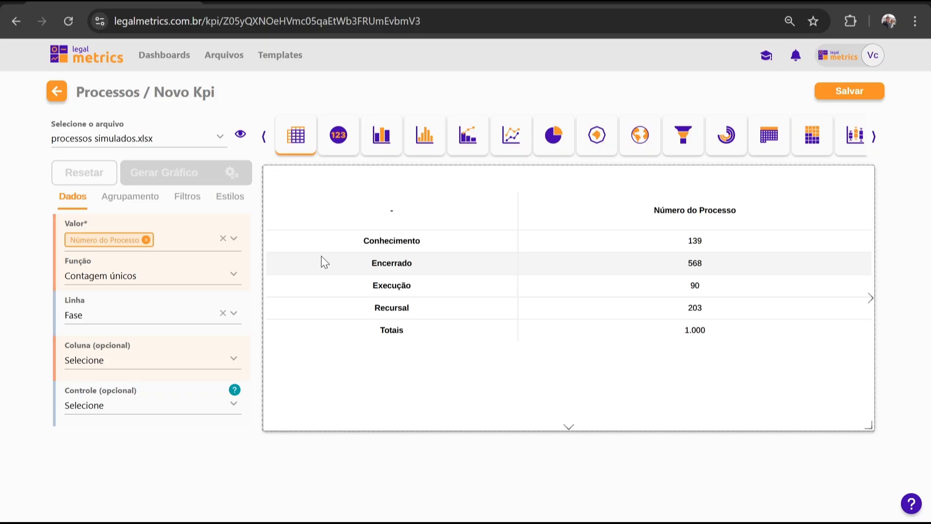
Step: Add a simple filter on "Status" that selects only the value "Ativo"
click(188, 201)
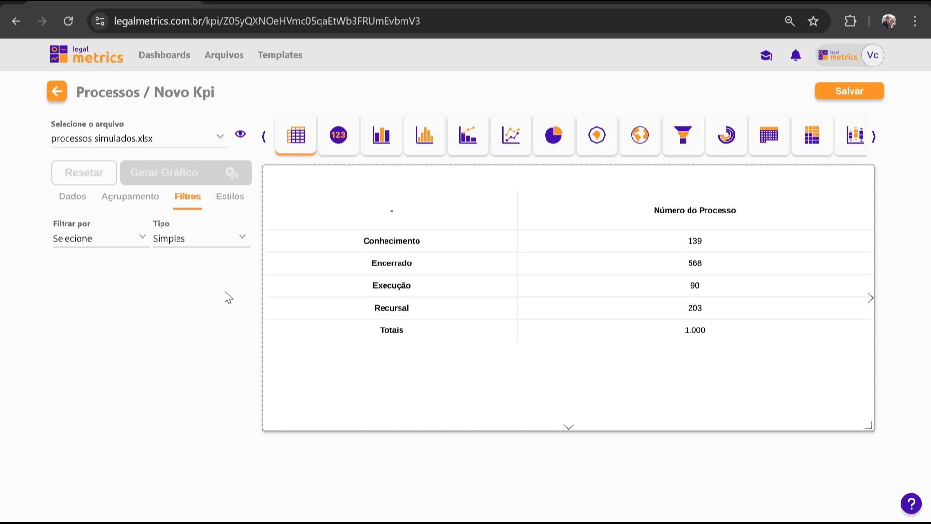
click(143, 239)
scroll(124, 302, down, 5)
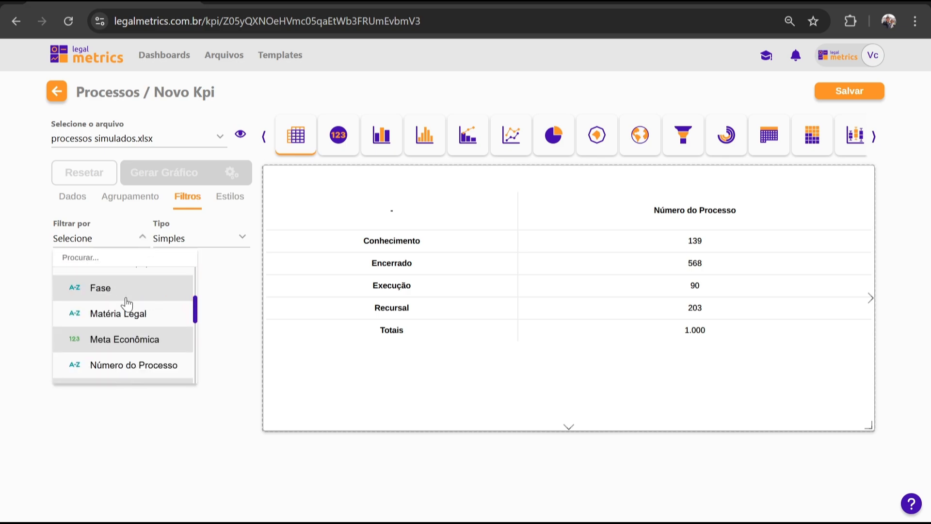
click(123, 353)
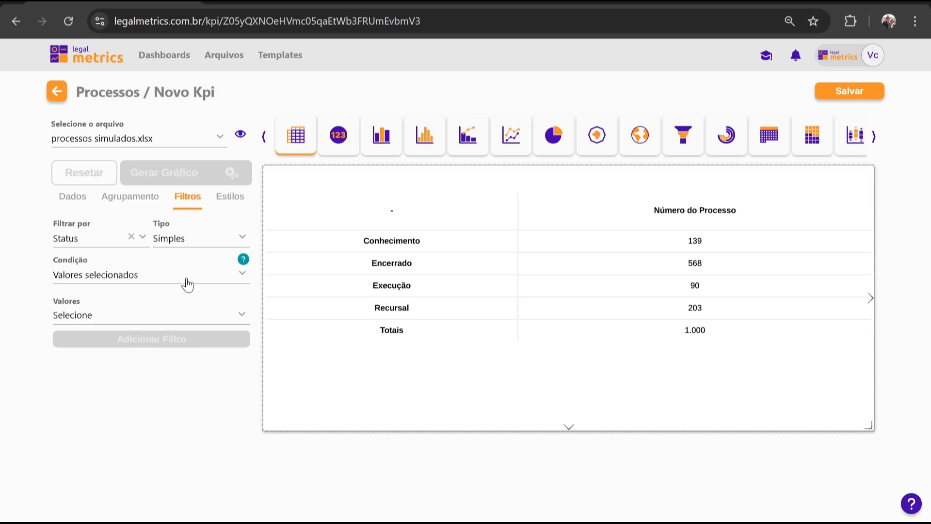
click(222, 318)
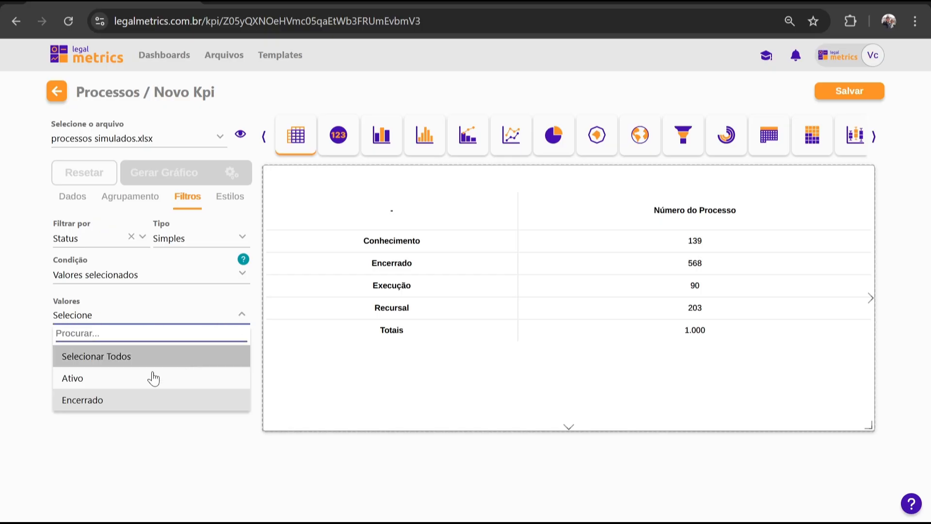
click(134, 385)
click(165, 468)
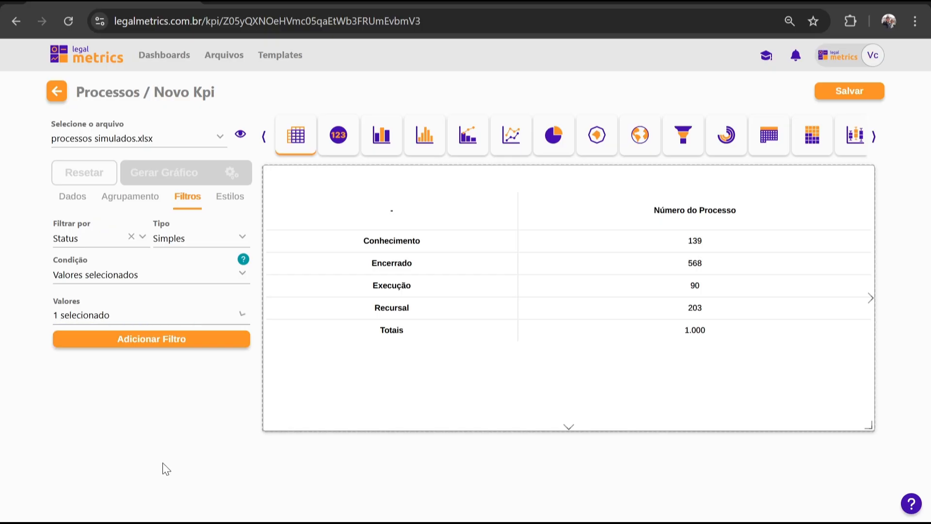
click(152, 343)
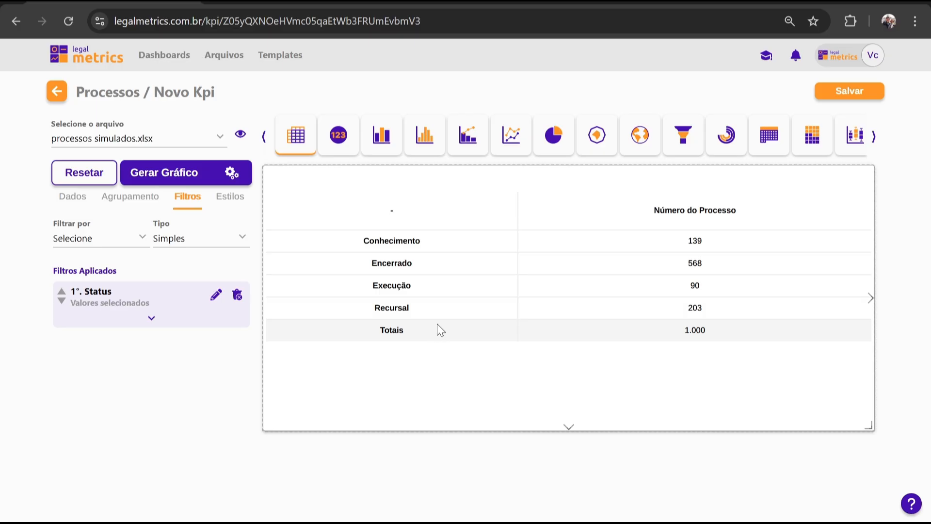
Step: Regenerate the KPI with the Status filter applied and display it as a funnel chart
click(186, 175)
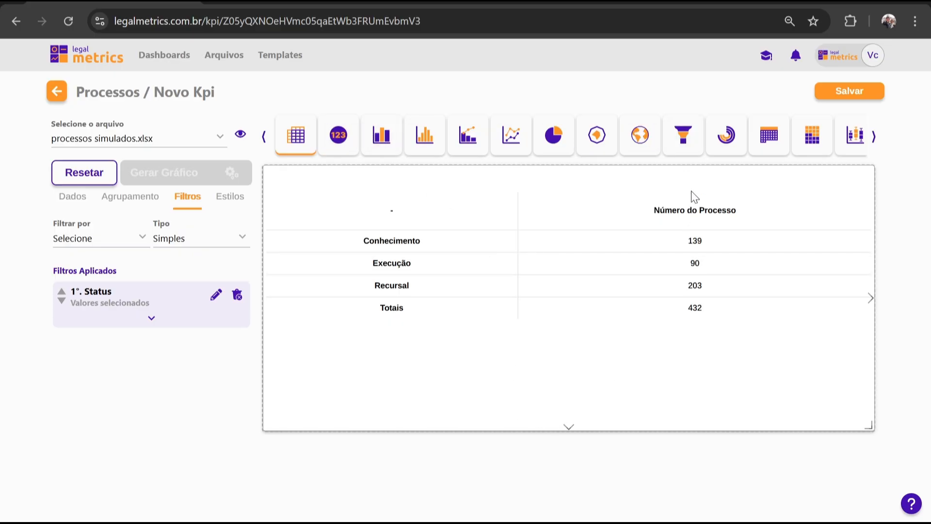
click(689, 139)
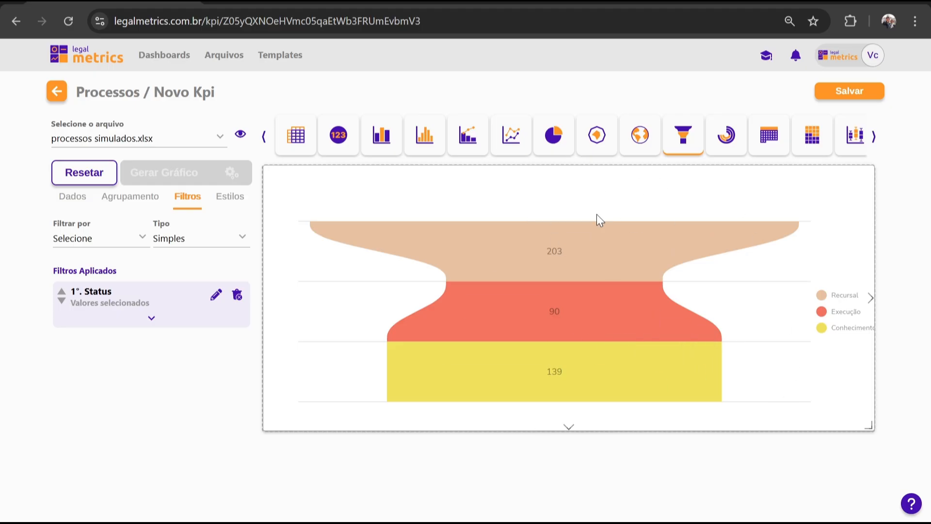
mouse_move(619, 325)
Step: Title the KPI "Processos Ativos - Fase" in its style settings
click(236, 203)
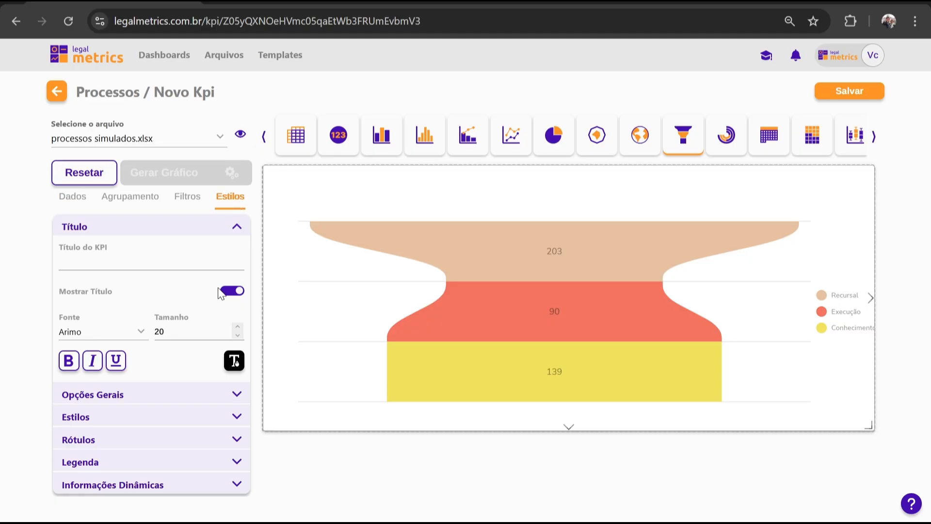
click(174, 259)
text(Processos Ativos)
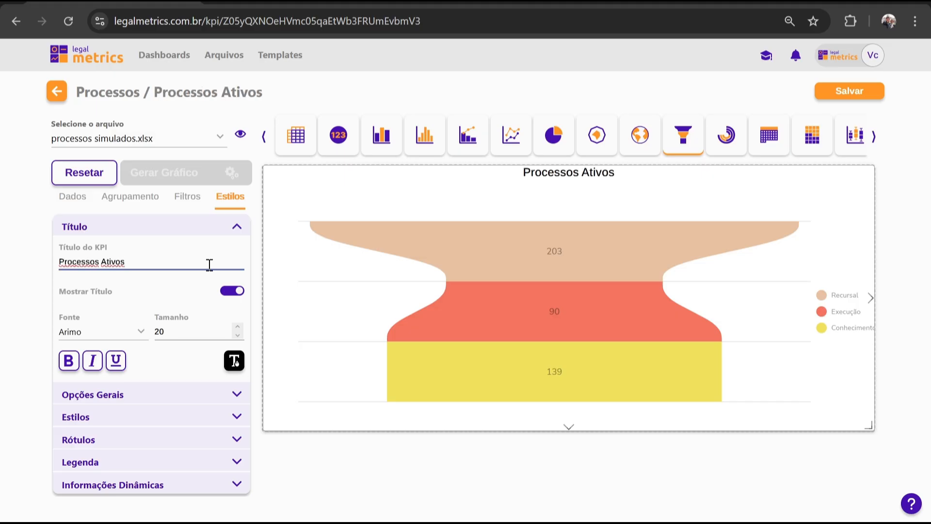
text( - Fase)
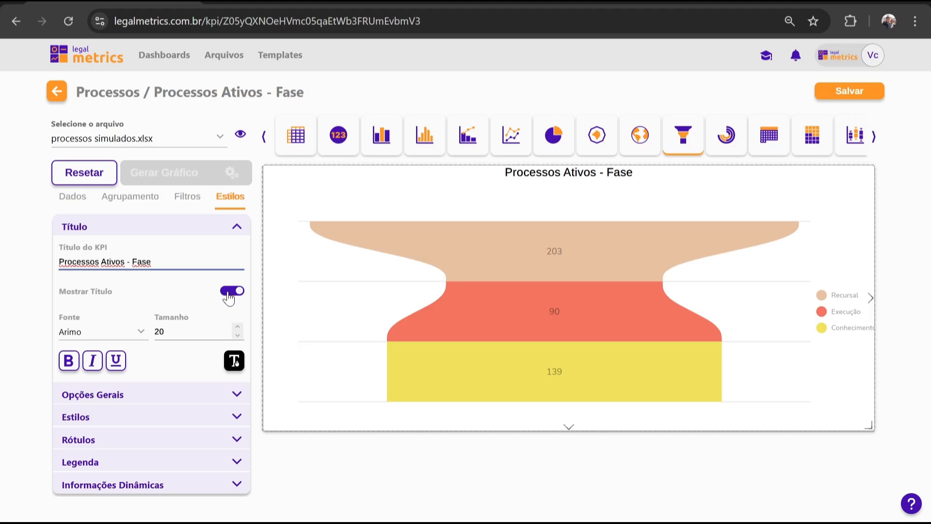
Step: Set the KPI title's font to Oswald
click(140, 333)
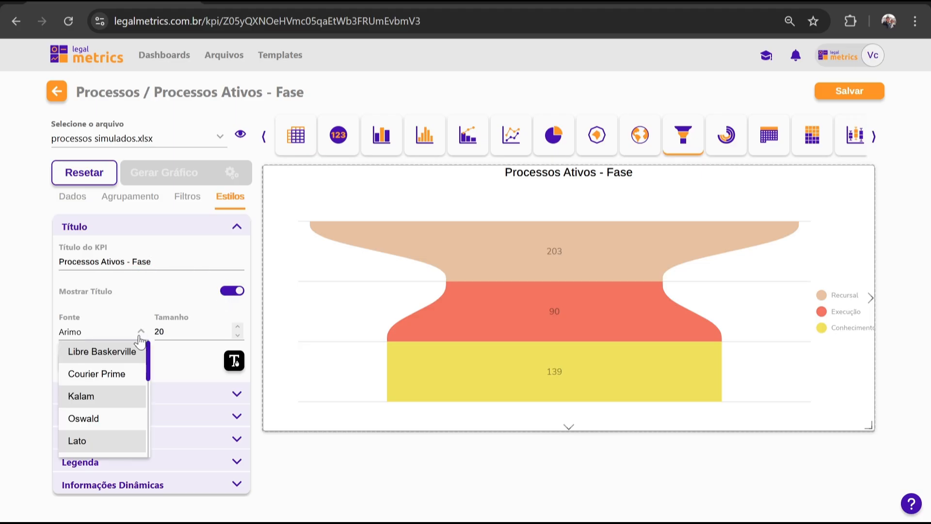
click(94, 429)
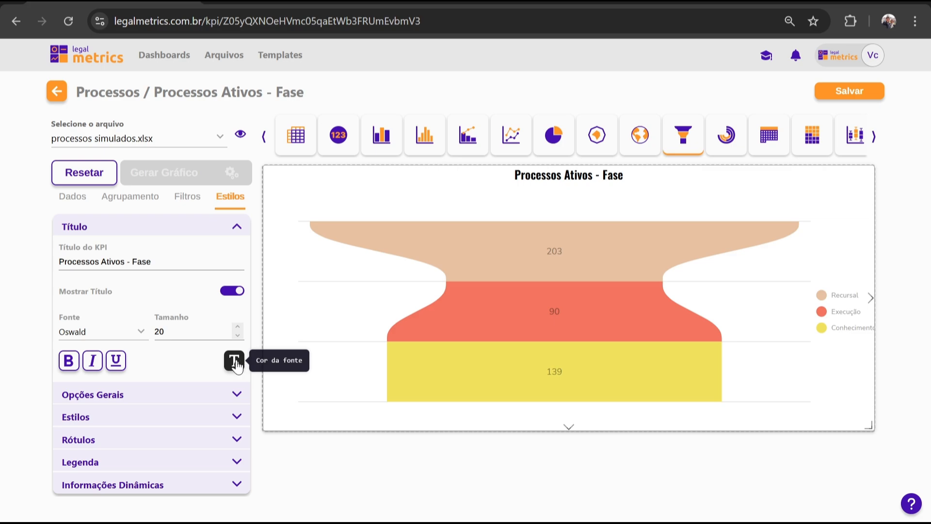
Step: Apply a custom field order of Conhecimento, Recursal, Execução and set the funnel's format to Horizontal
click(183, 401)
scroll(199, 379, down, 3)
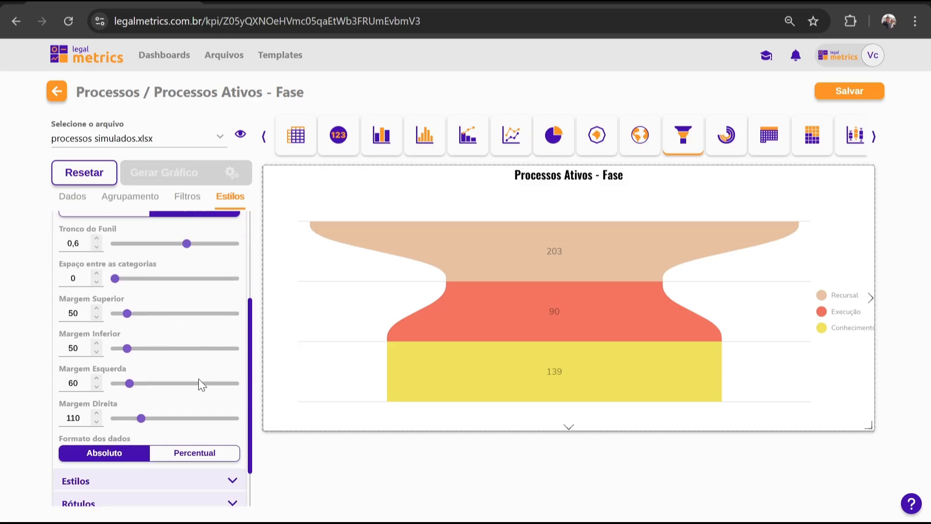
scroll(199, 379, up, 3)
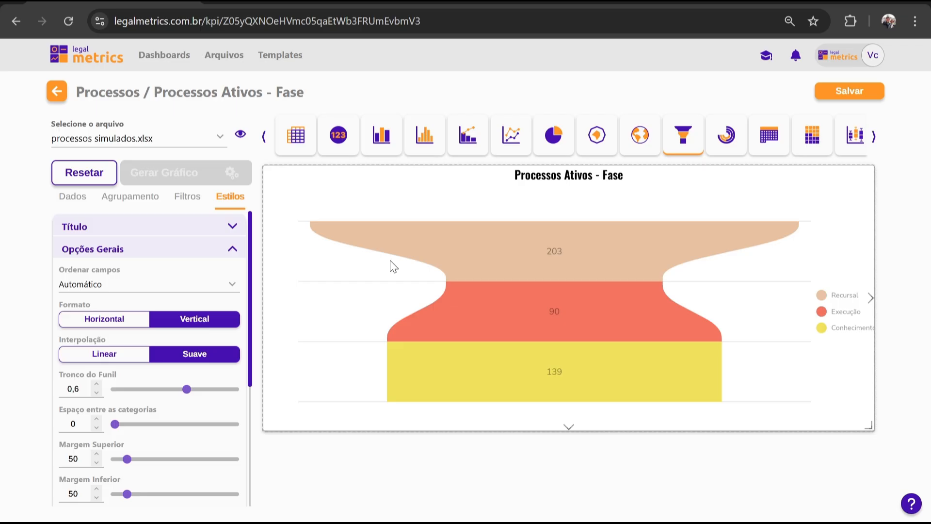
mouse_move(668, 316)
click(158, 290)
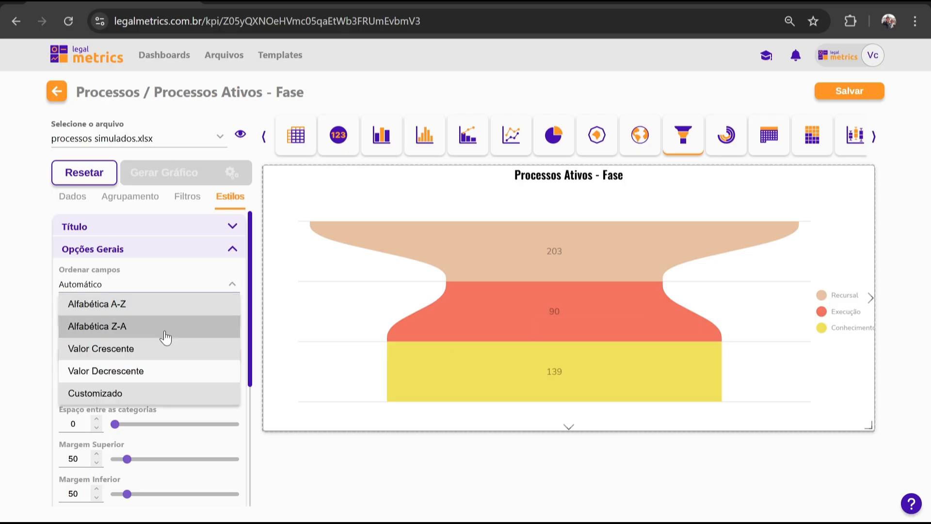
click(150, 395)
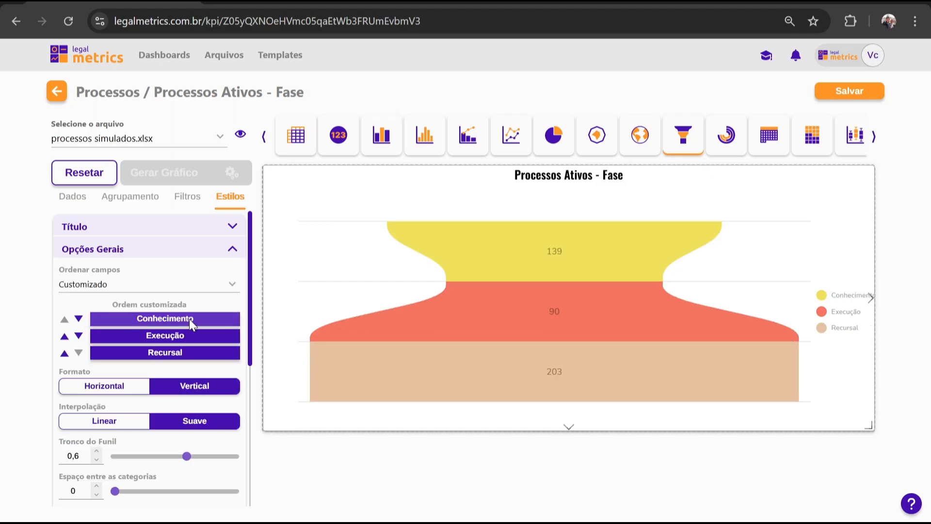
click(64, 352)
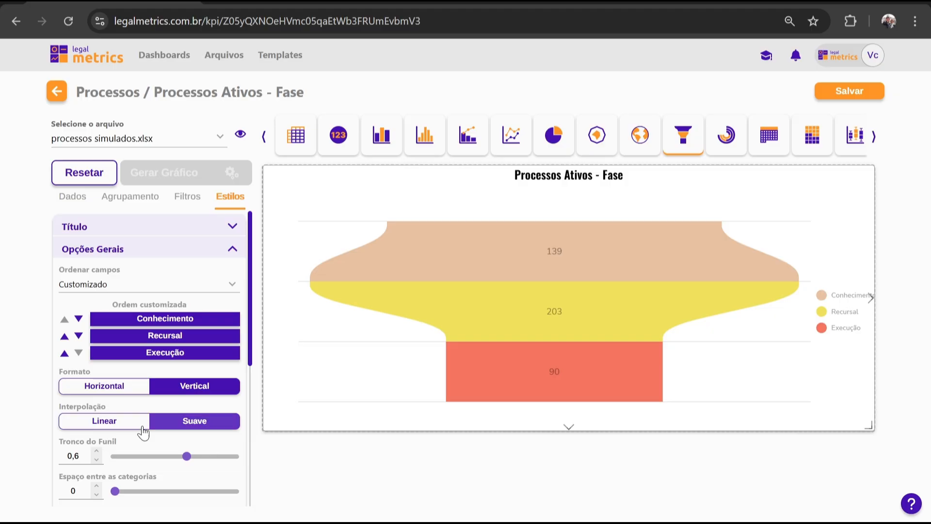
click(127, 388)
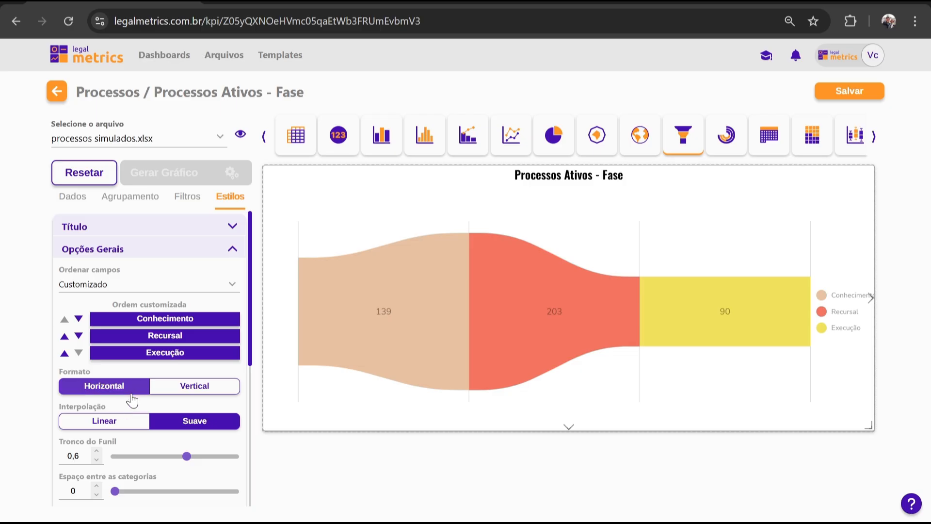
Step: Try Linear interpolation on the funnel and switch it back to Suave
scroll(132, 400, down, 3)
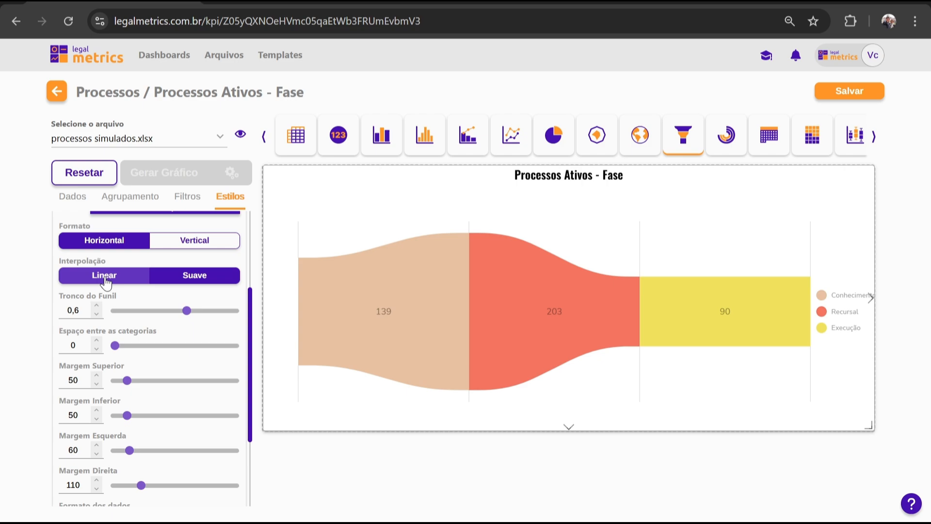
scroll(105, 281, up, 2)
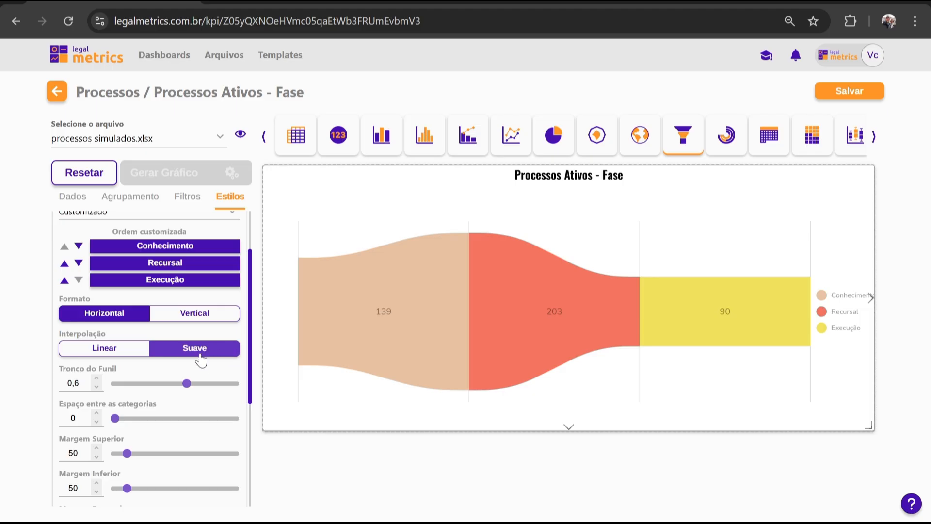
click(127, 356)
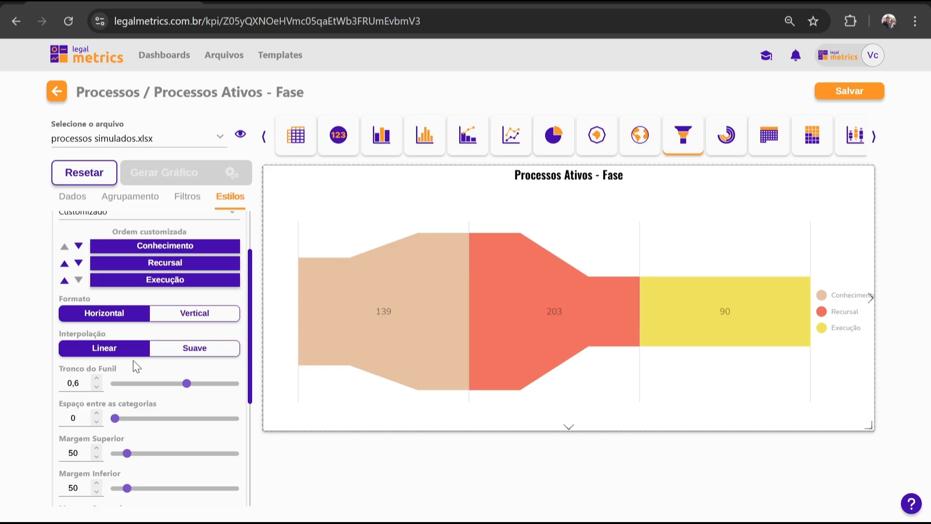
click(193, 349)
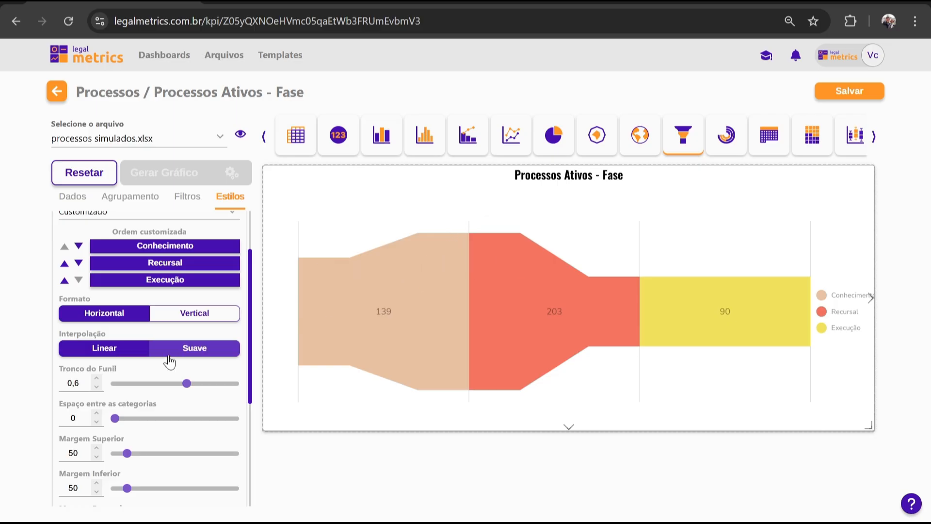
click(199, 357)
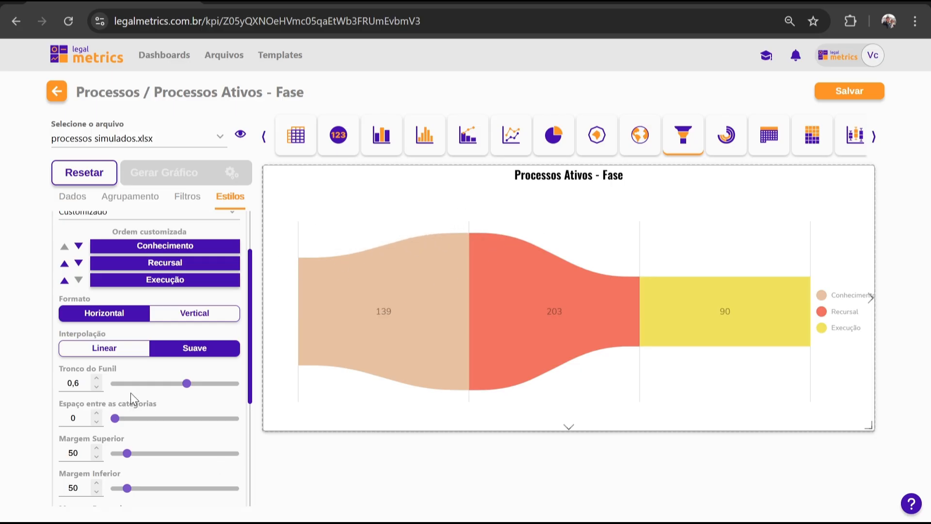
Step: Try the funnel trunk (Tronco do Funil) at 1 and 0, and settle on 0,5
drag(187, 383, 234, 384)
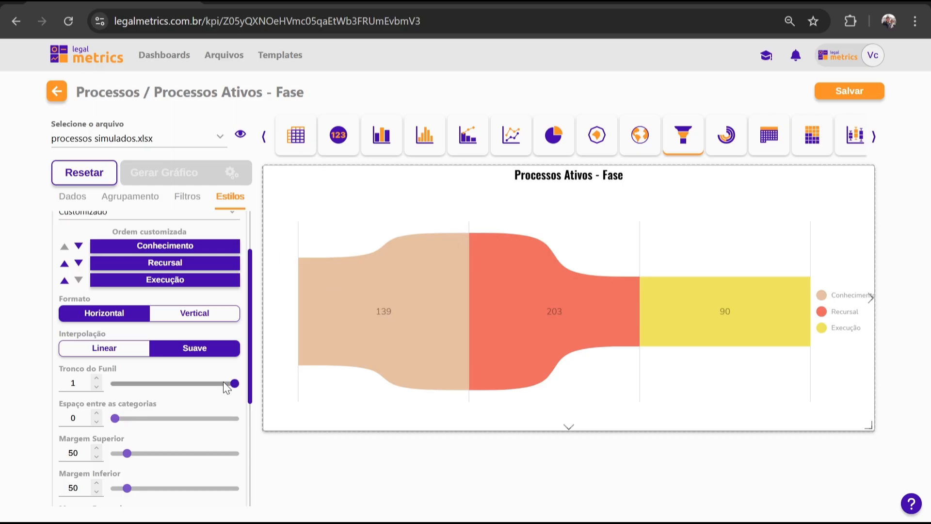
drag(234, 383, 115, 384)
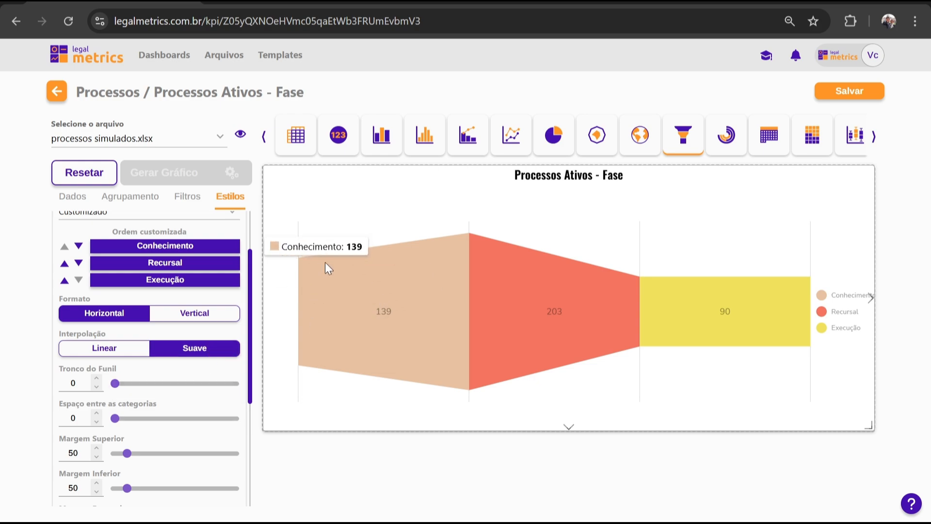
drag(114, 384, 172, 384)
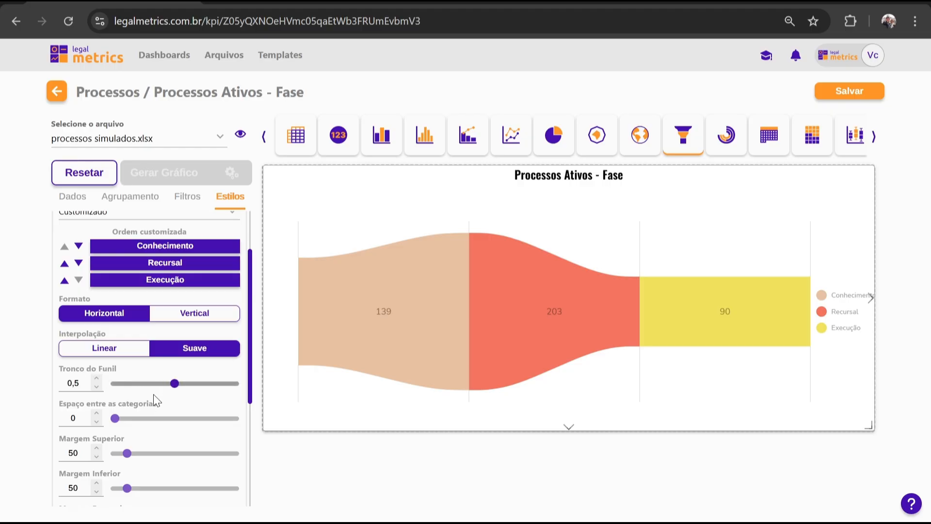
Step: Try a wider spacing between the funnel's categories and return it to 0
click(97, 417)
click(97, 417)
click(97, 416)
click(97, 416)
click(97, 416)
click(97, 416)
click(97, 417)
click(97, 416)
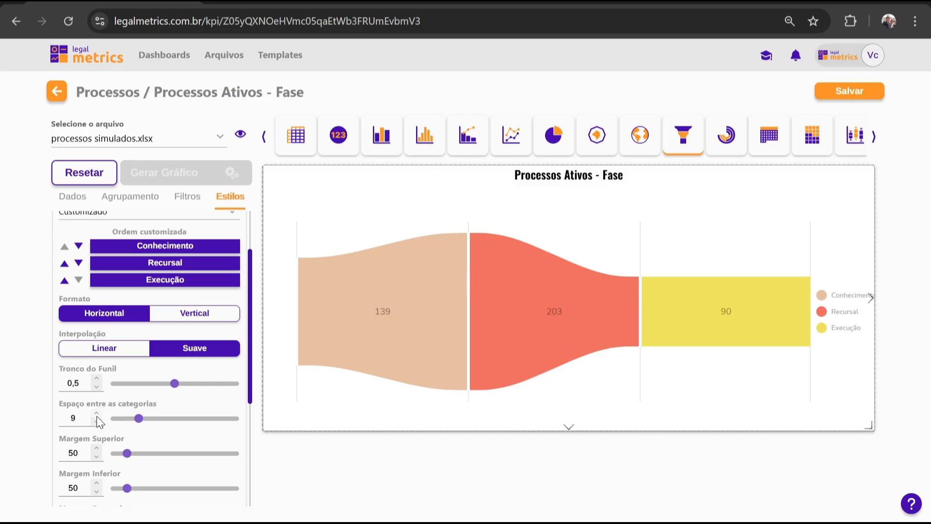
click(97, 416)
click(97, 416)
click(97, 416)
drag(145, 424, 95, 428)
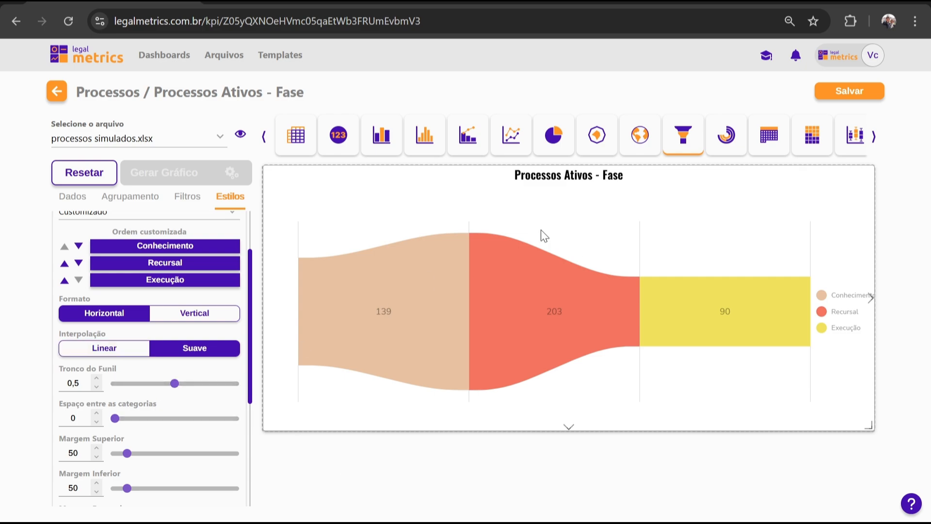
Step: Try the Percentual data format, check the values of the funnel's phases, and switch back to Absoluto
mouse_move(534, 291)
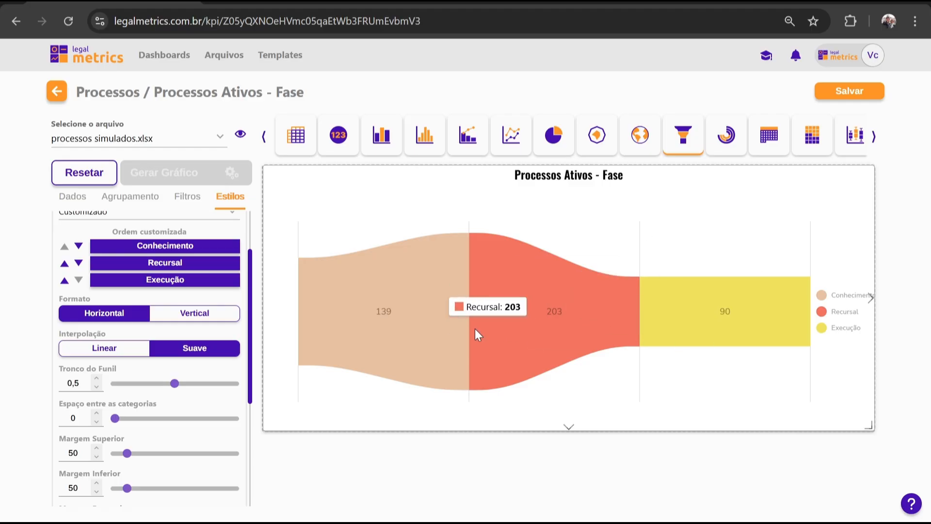
mouse_move(408, 373)
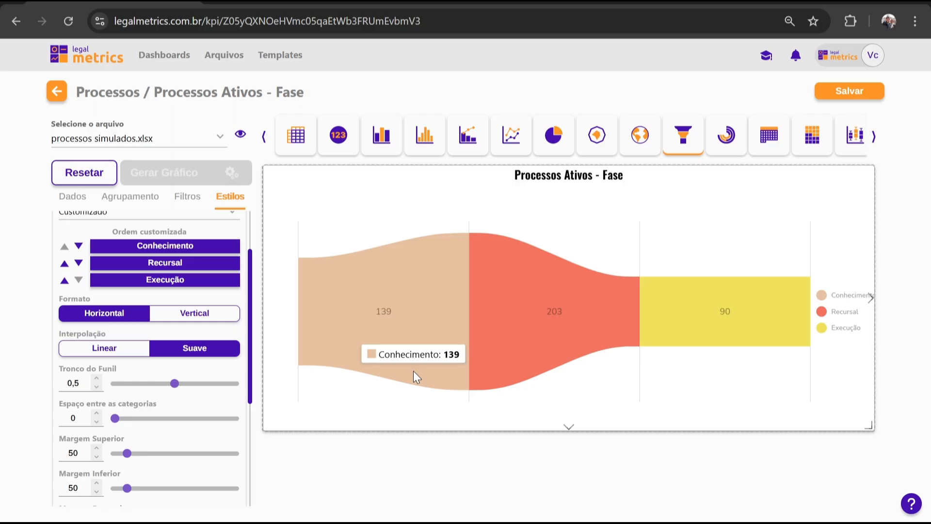
scroll(92, 388, down, 3)
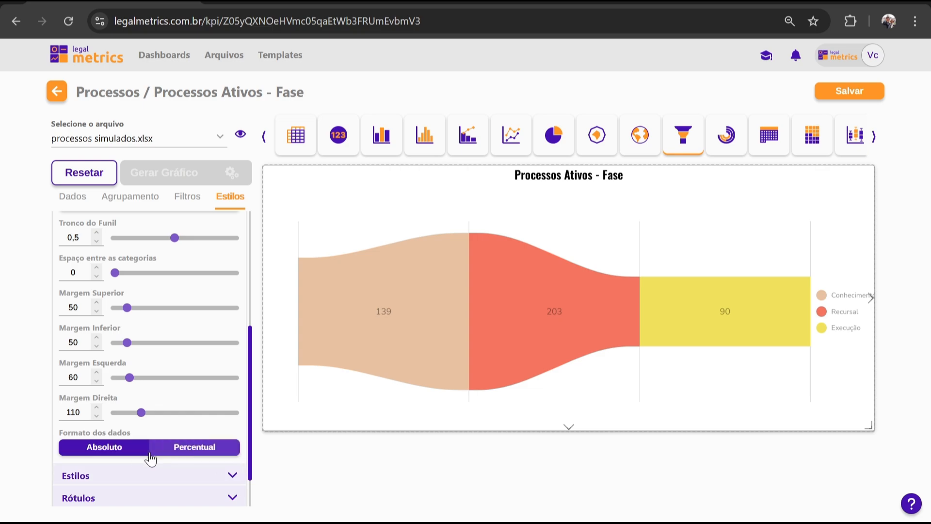
scroll(135, 453, down, 1)
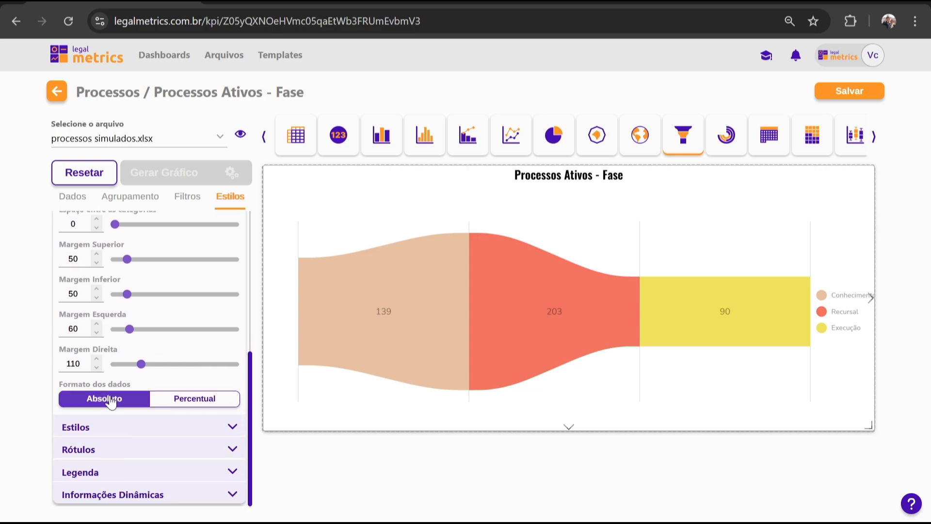
mouse_move(433, 307)
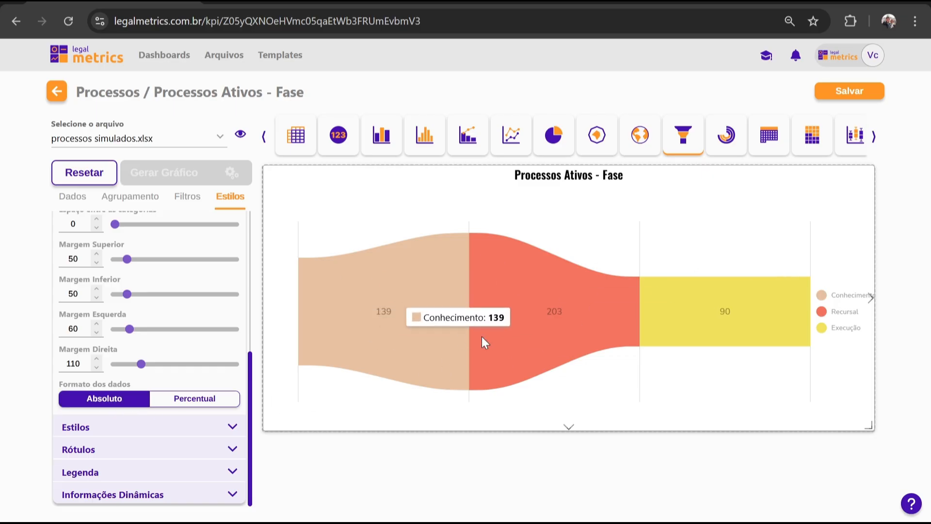
click(191, 408)
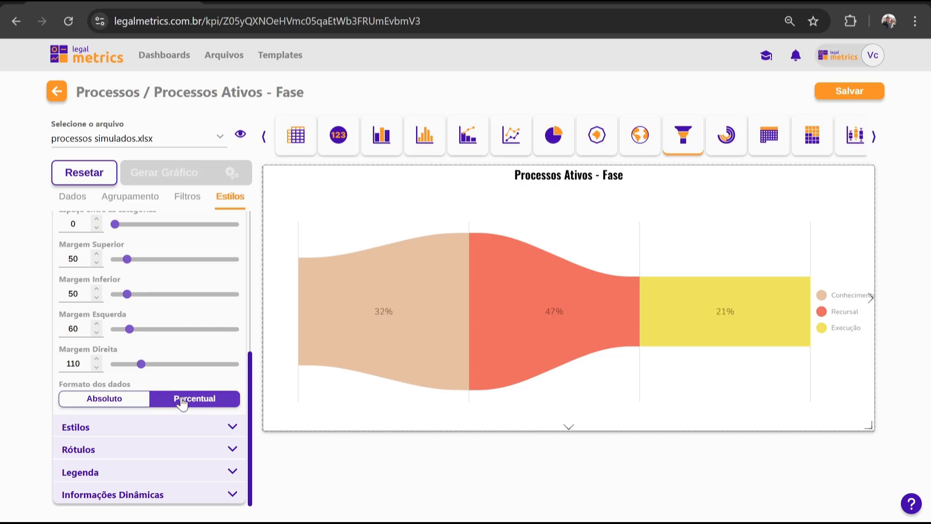
mouse_move(451, 331)
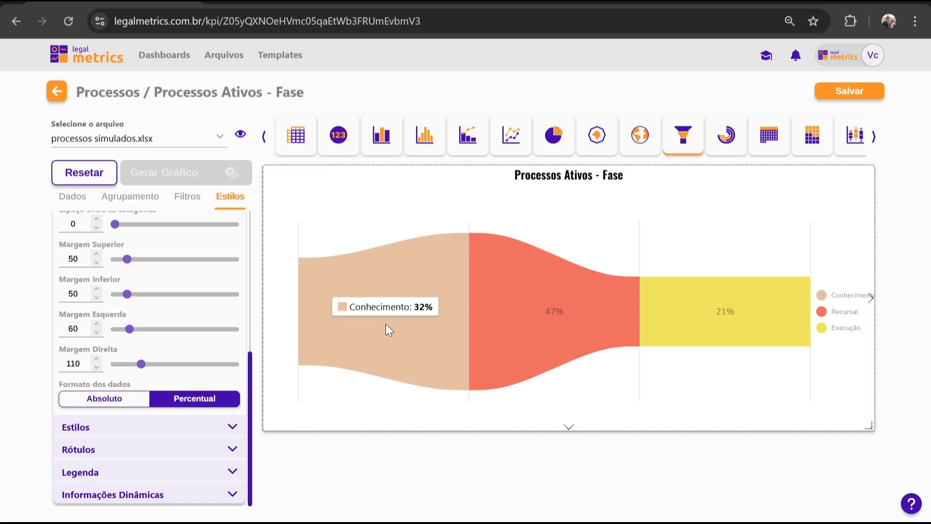
mouse_move(577, 333)
mouse_move(755, 332)
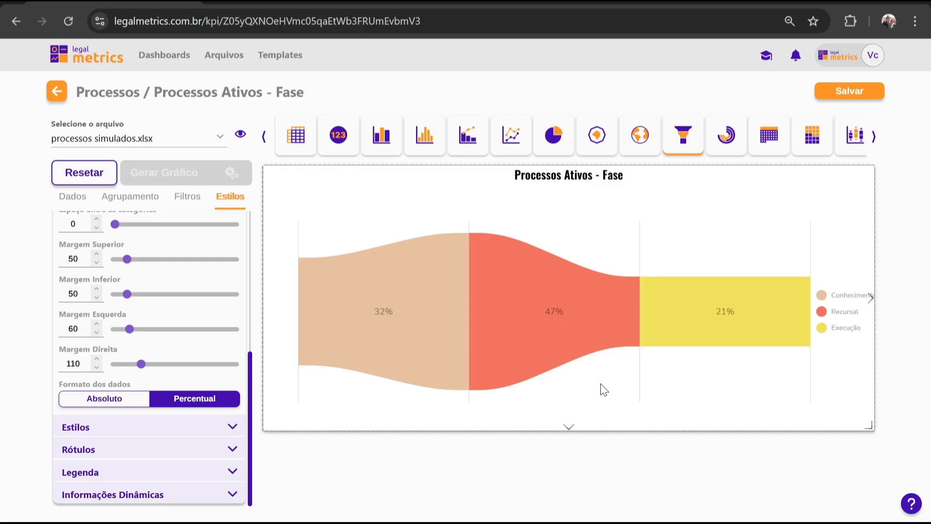
mouse_move(383, 357)
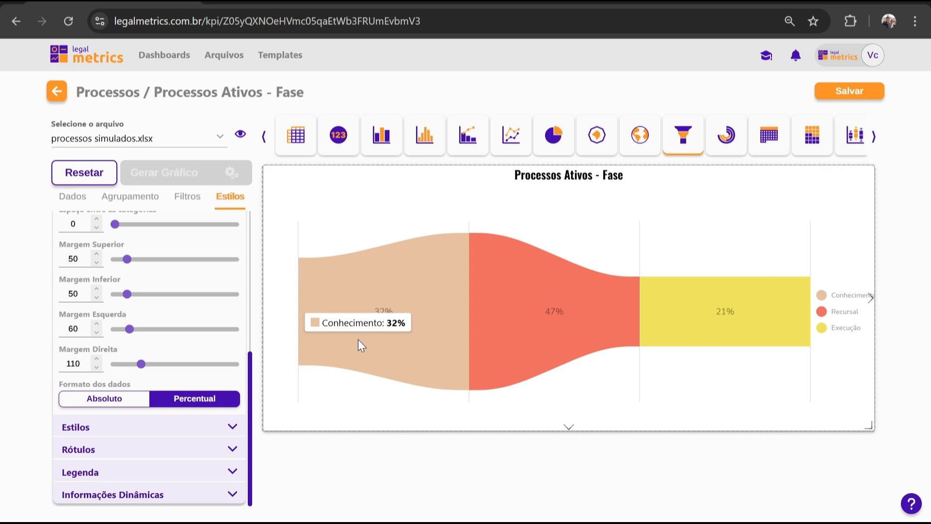
click(118, 400)
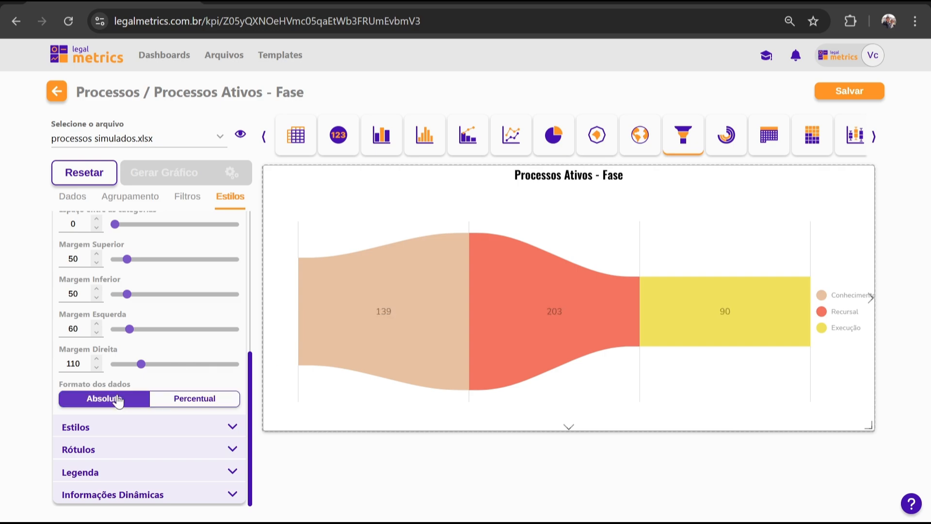
mouse_move(722, 294)
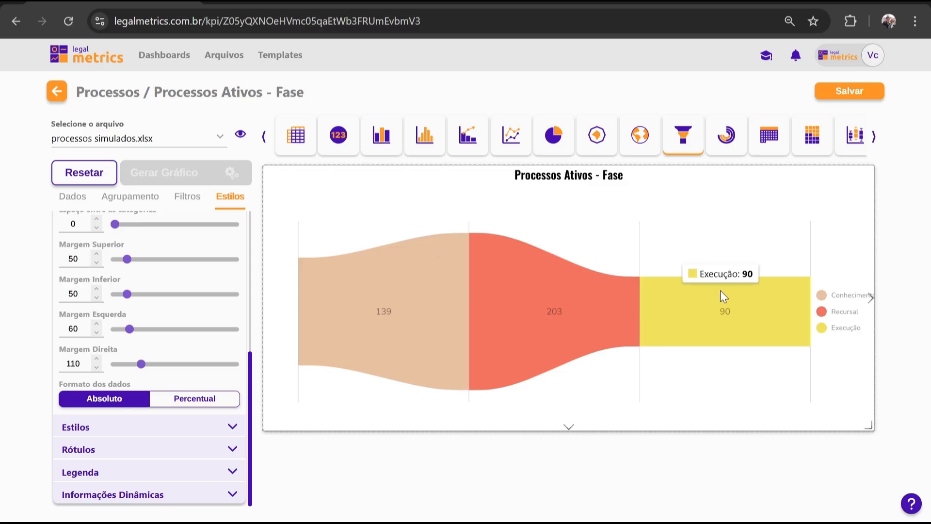
Step: Set the funnel's border size (Tamanho da borda) to 7 in its style options
click(229, 427)
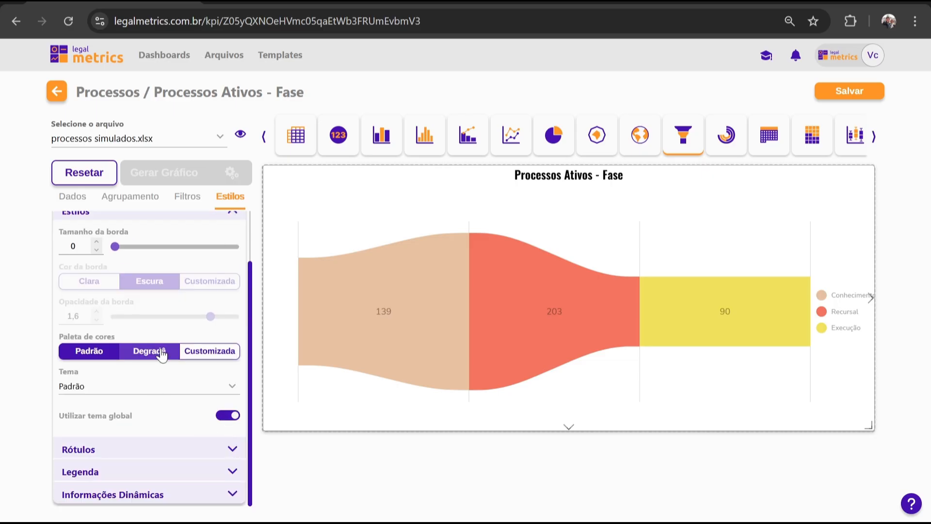
scroll(158, 351, up, 2)
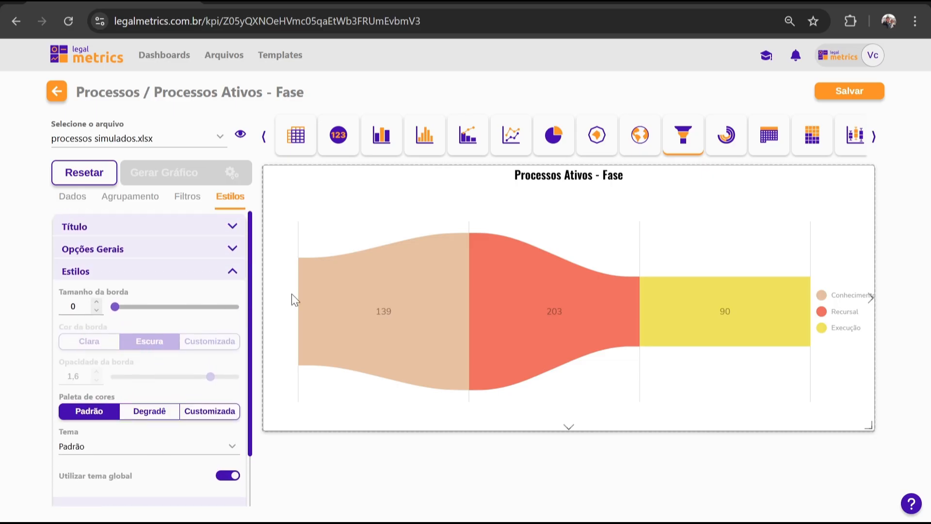
click(97, 302)
click(97, 302)
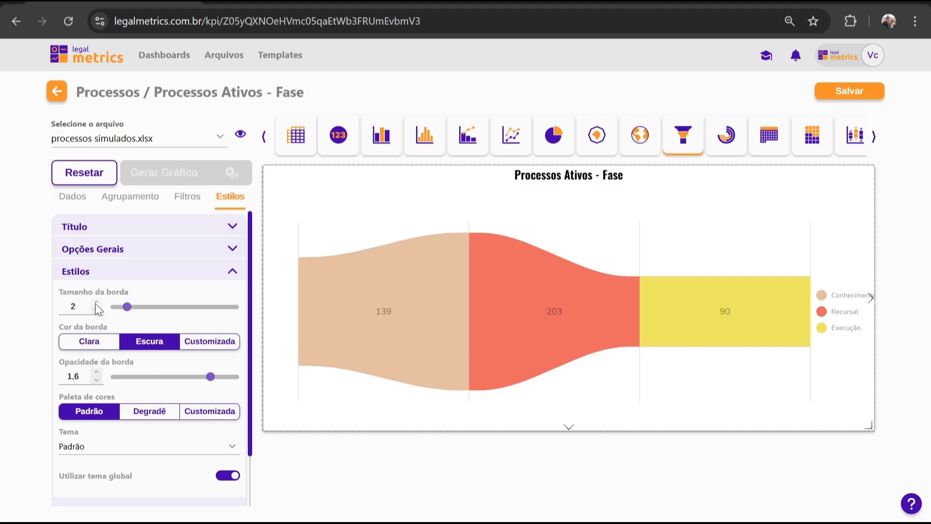
click(97, 302)
click(97, 302)
click(97, 302)
click(97, 302)
click(97, 302)
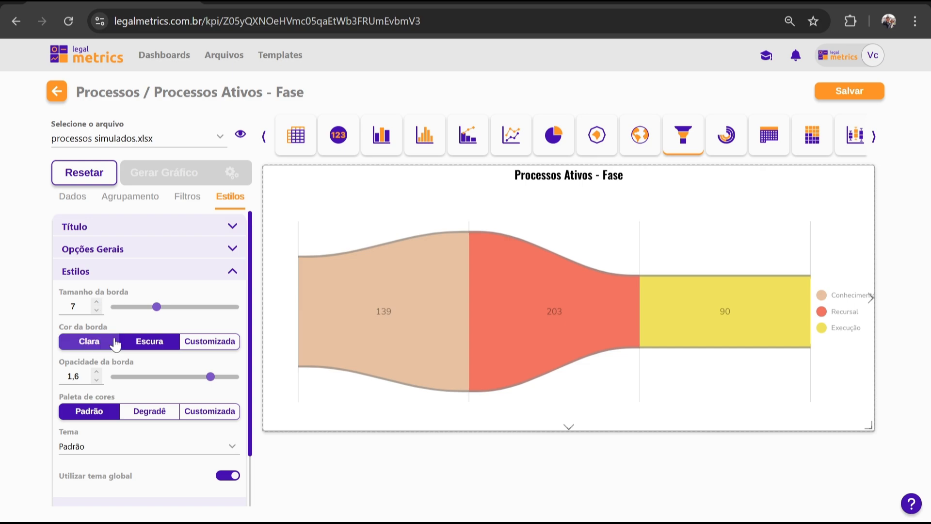
Step: Try the Clara border color on the funnel and switch it back to Escura
click(99, 345)
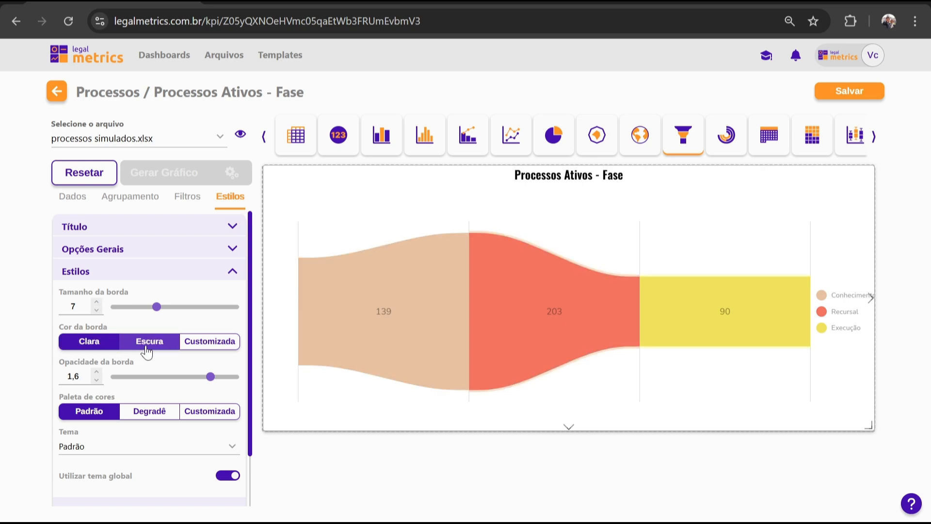
click(137, 351)
click(116, 345)
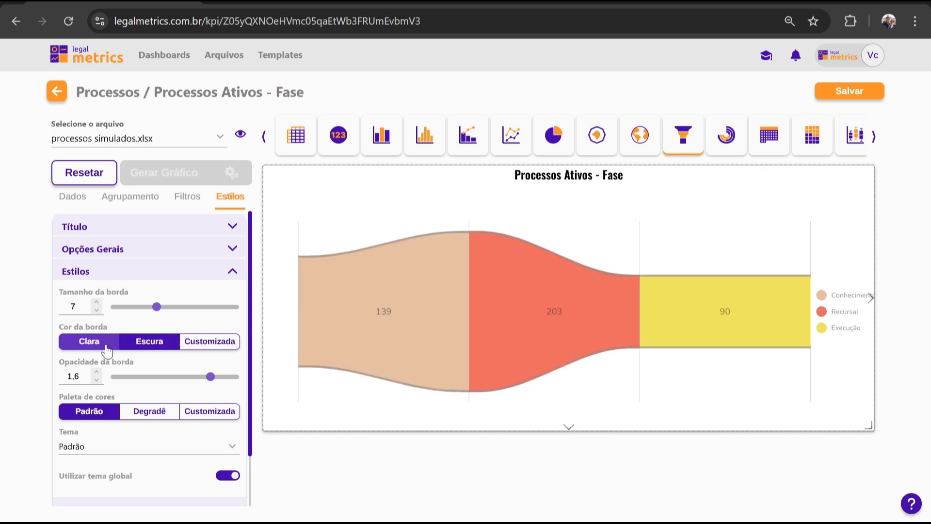
Step: Switch the funnel's border color to Customizada and set the border size (Tamanho da borda) to 0
click(224, 345)
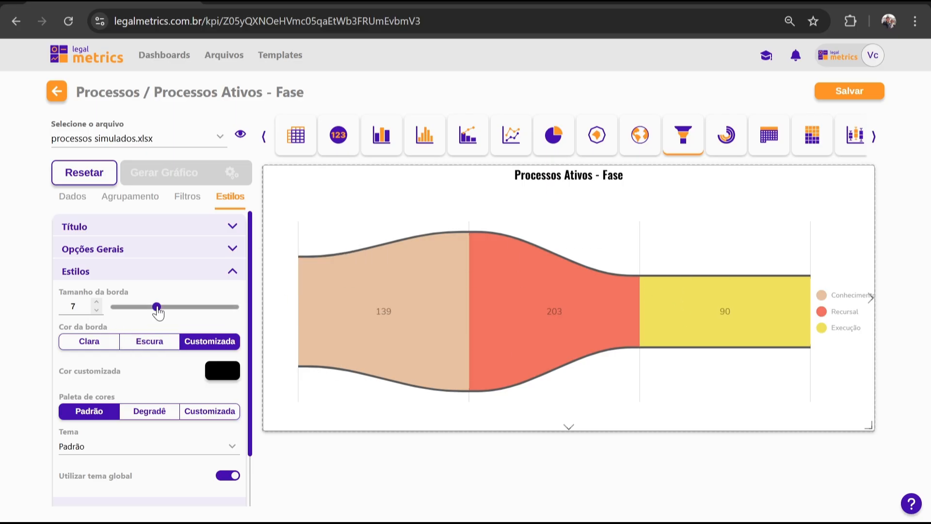
drag(155, 306, 115, 310)
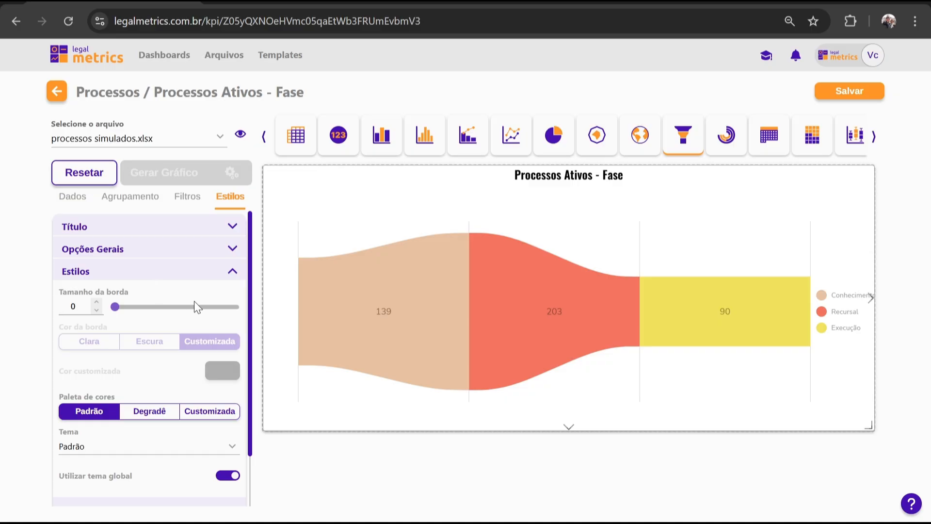
Step: Look through the themes of the Padrão color palette and try the Customizada palette on the funnel
scroll(193, 305, down, 2)
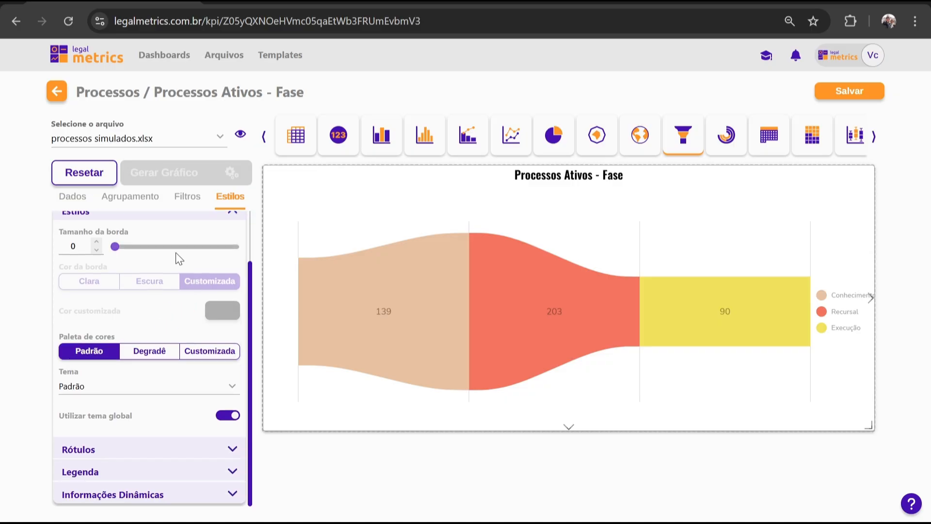
click(192, 355)
click(150, 392)
scroll(150, 403, down, 5)
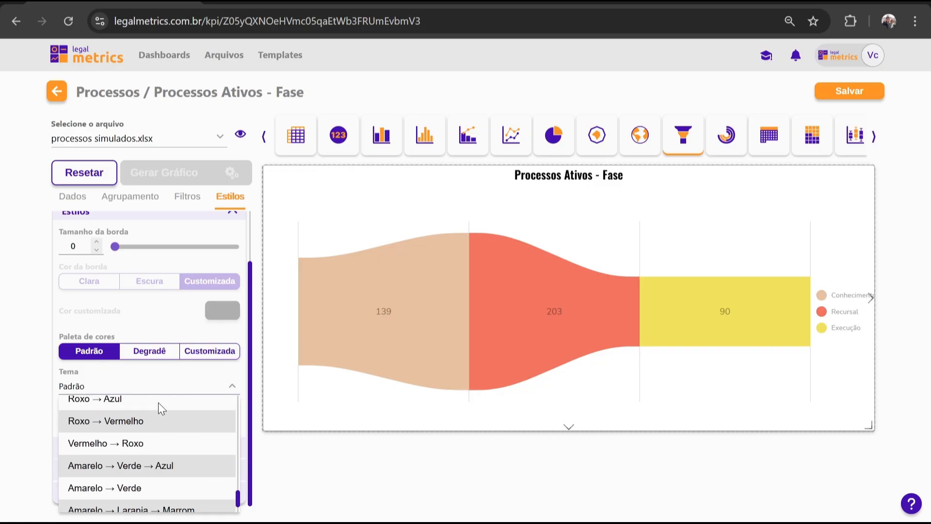
scroll(158, 404, up, 2)
scroll(163, 409, up, 3)
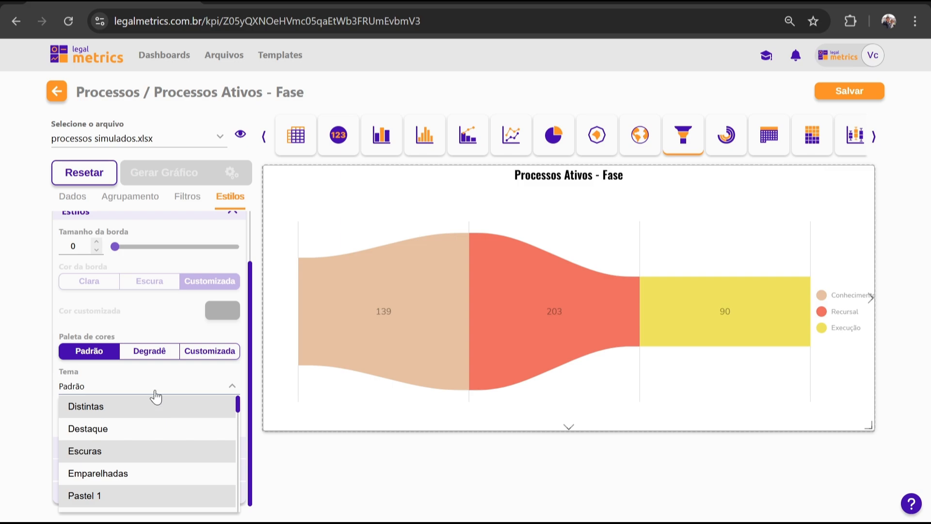
click(207, 360)
scroll(209, 410, down, 2)
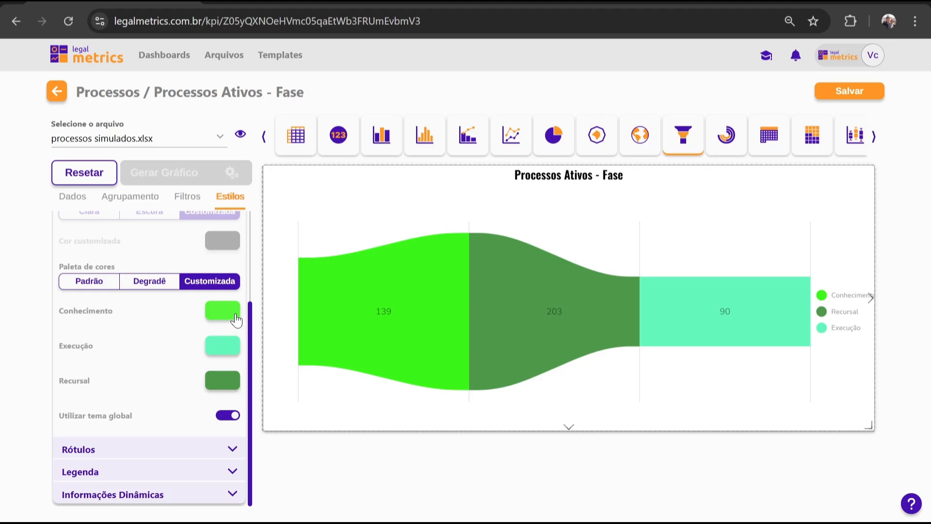
Step: Apply the Degradê color palette to the funnel and set its first color to #b08d57
click(158, 281)
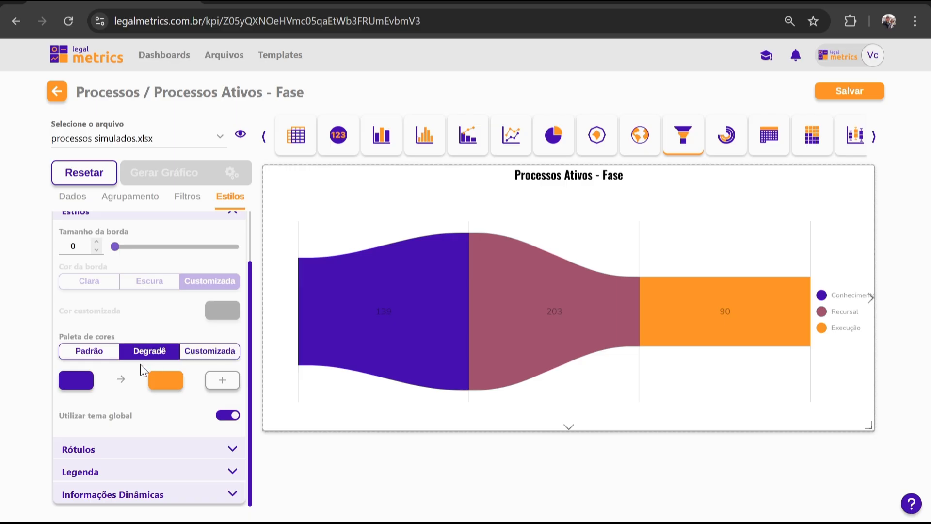
click(84, 381)
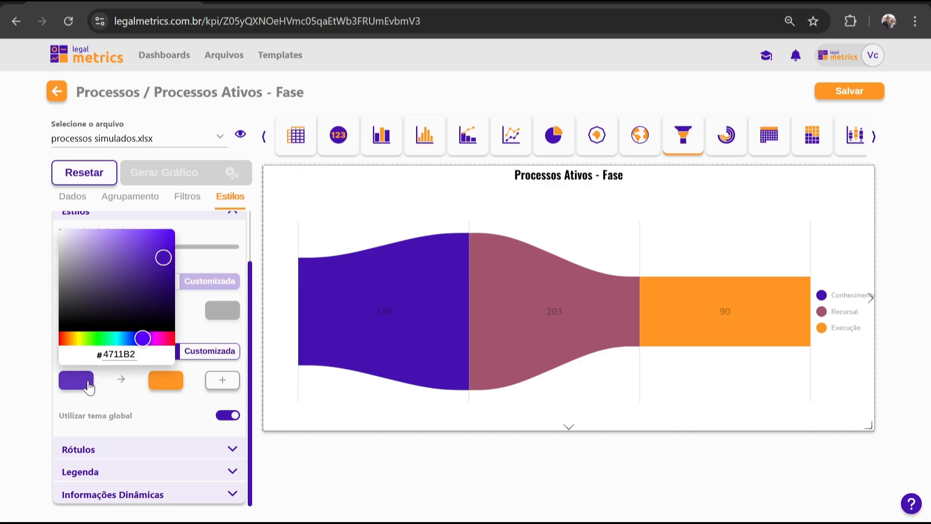
double_click(127, 354)
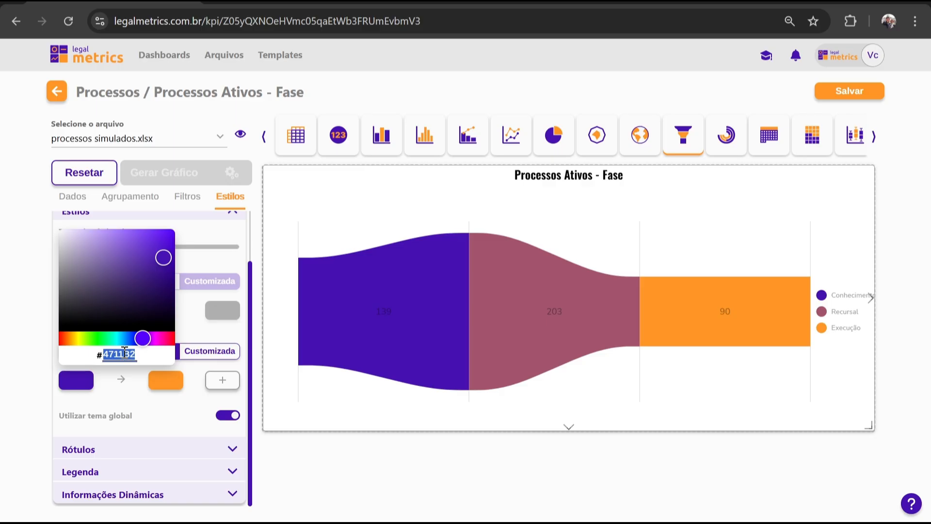
text(b08d57)
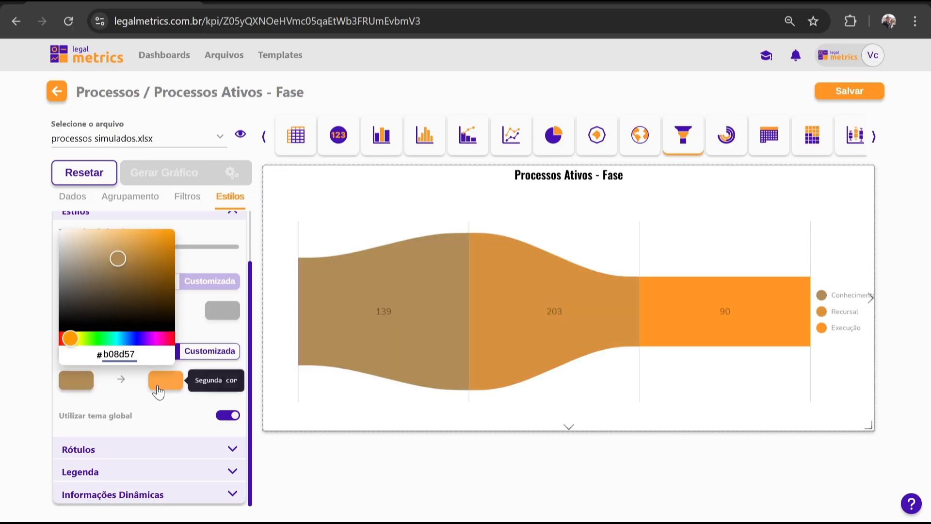
Step: Set the second color of the funnel's gradient to #2da1cf
click(159, 384)
double_click(136, 356)
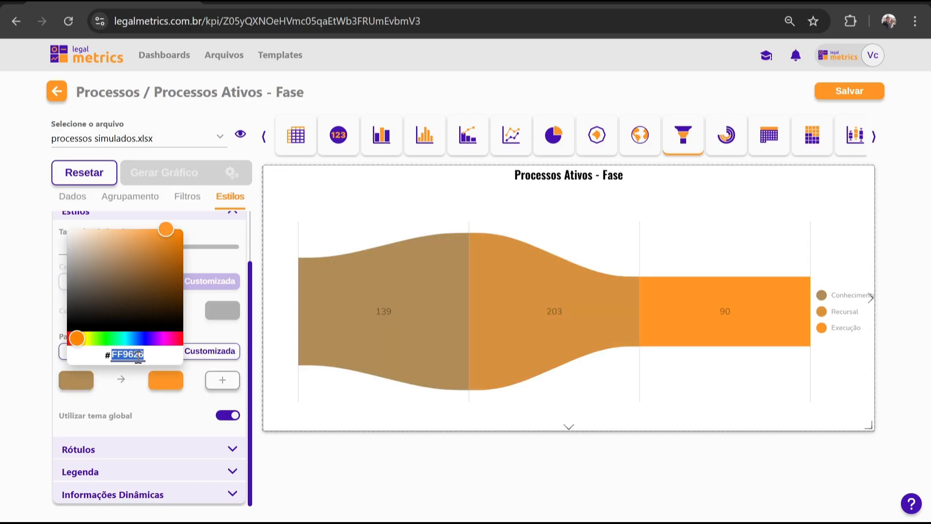
text(2da1c)
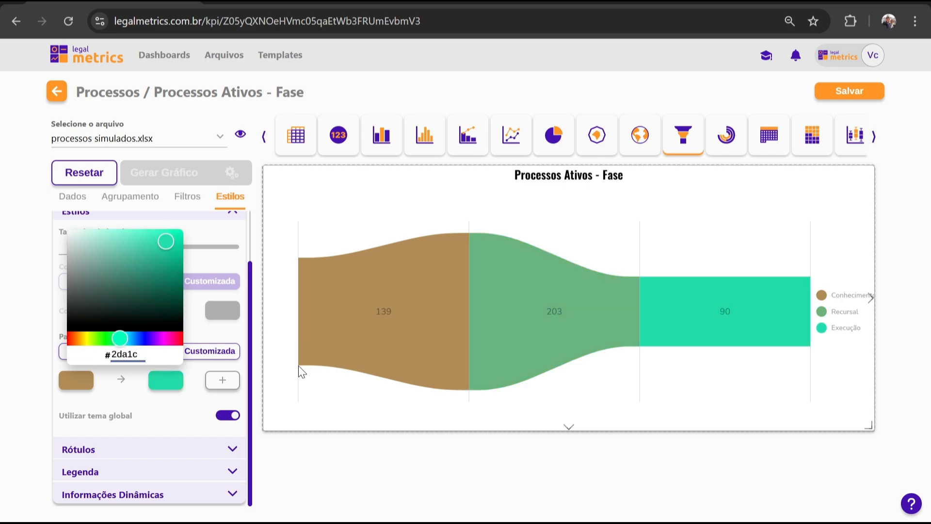
text(f)
click(328, 473)
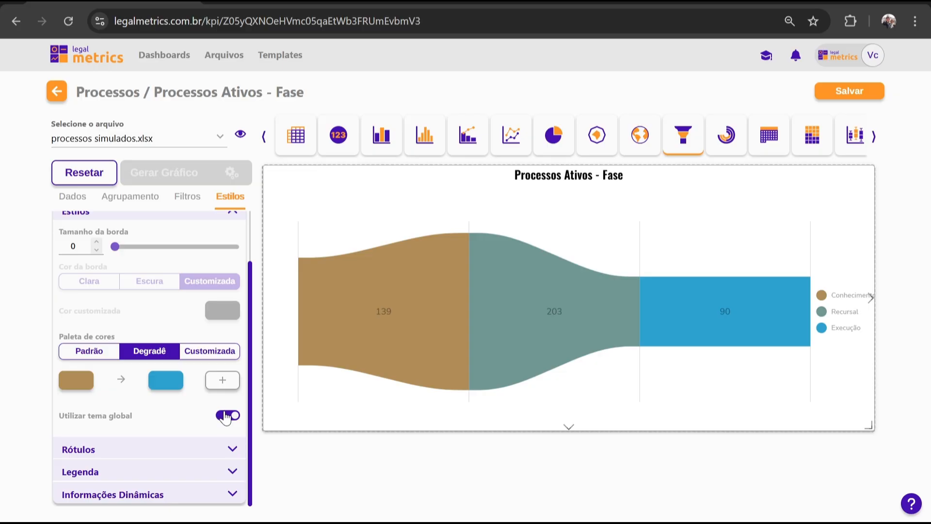
Step: Collapse the Estilos options and open the funnel's label options (Rótulos)
scroll(224, 415, up, 2)
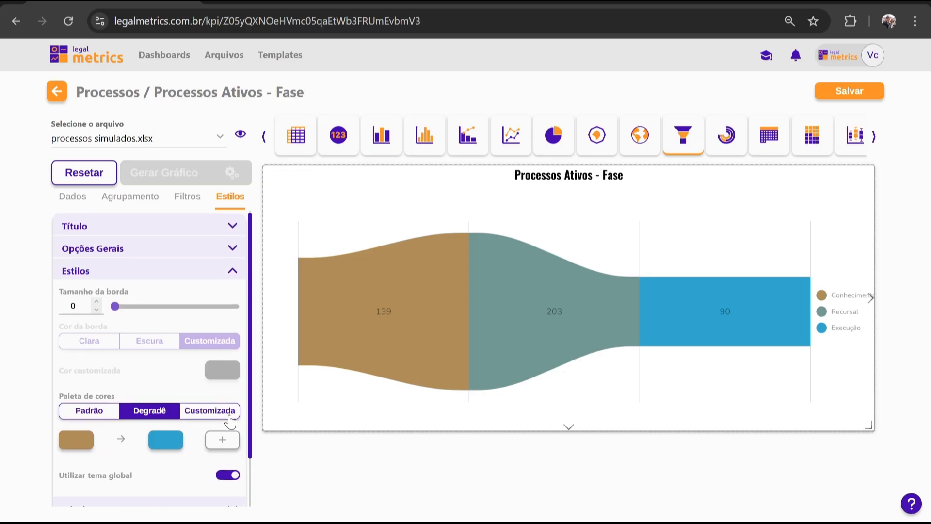
click(223, 274)
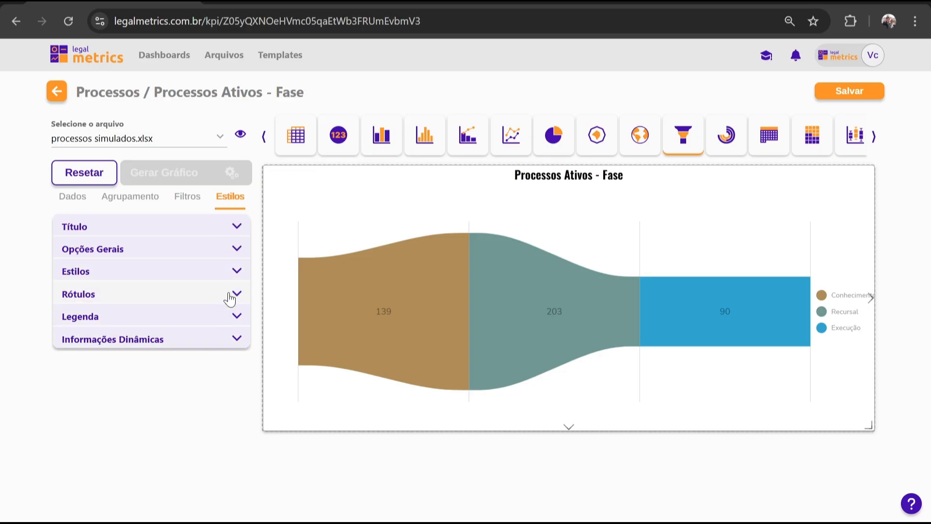
click(230, 295)
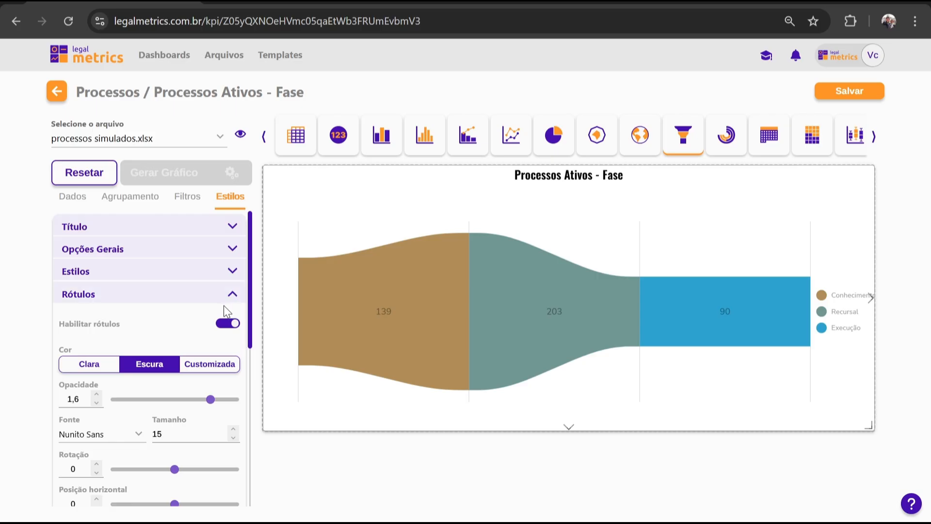
scroll(225, 312, down, 3)
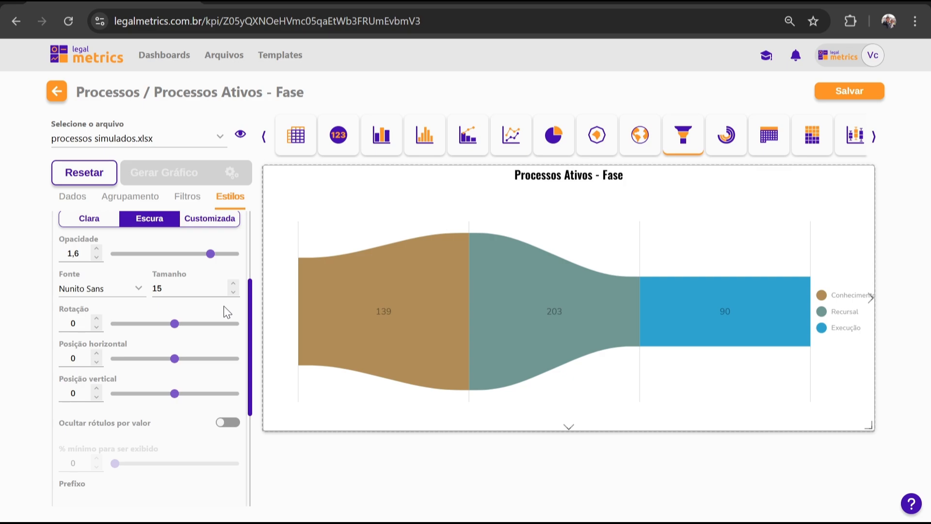
scroll(227, 311, up, 2)
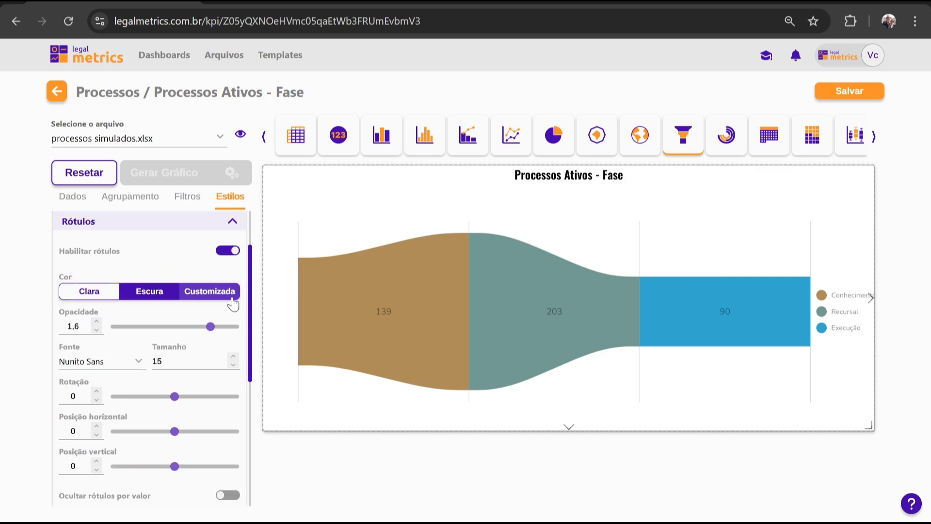
Step: Try turning the funnel's labels off and back on, and try the Clara label color before returning to Escura
click(220, 252)
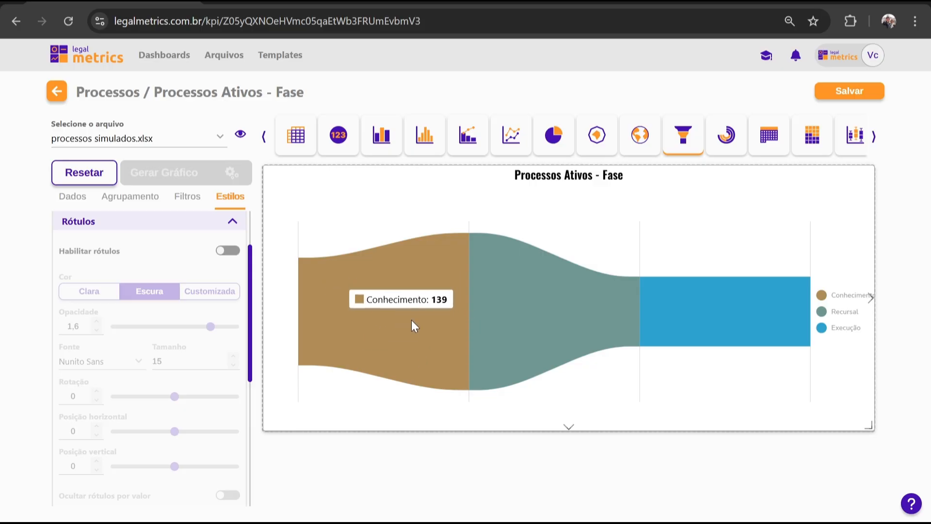
click(231, 252)
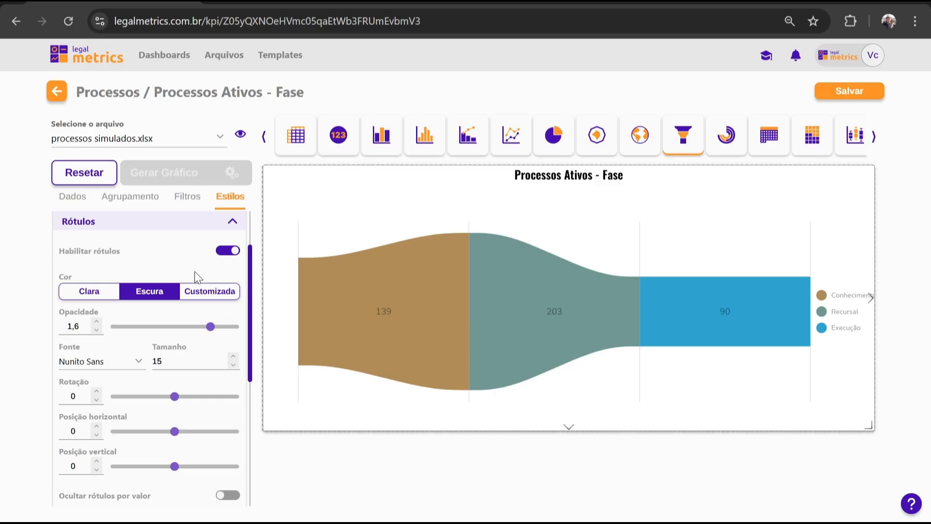
click(98, 296)
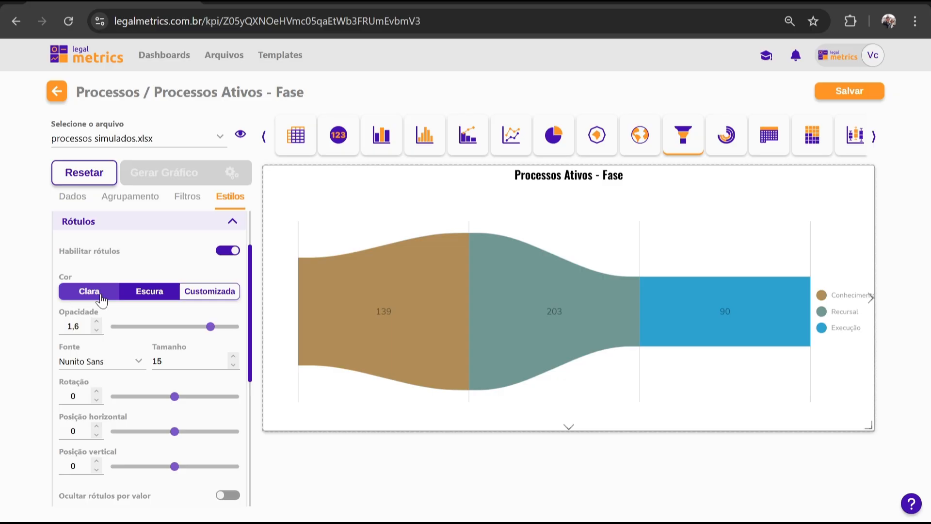
click(142, 300)
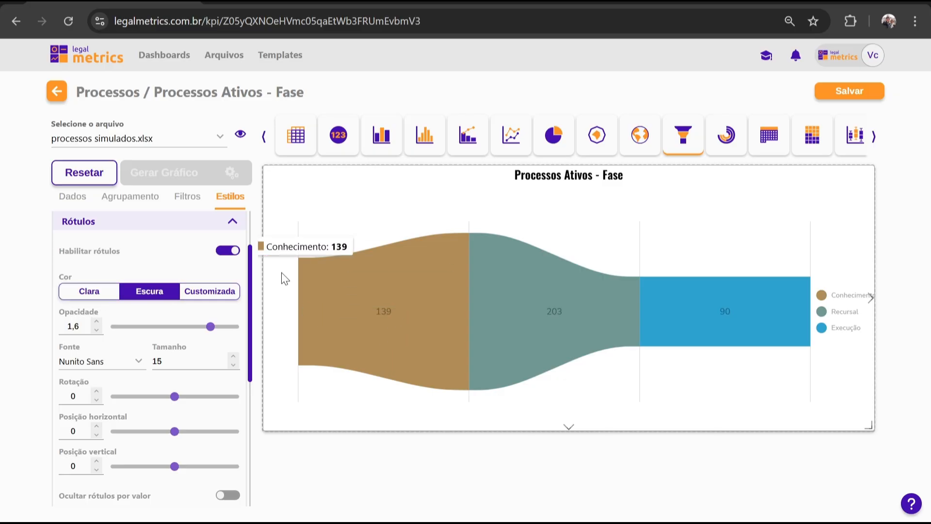
Step: Set the label color to Customizada with black (#000) and the label font to Oswald
click(205, 298)
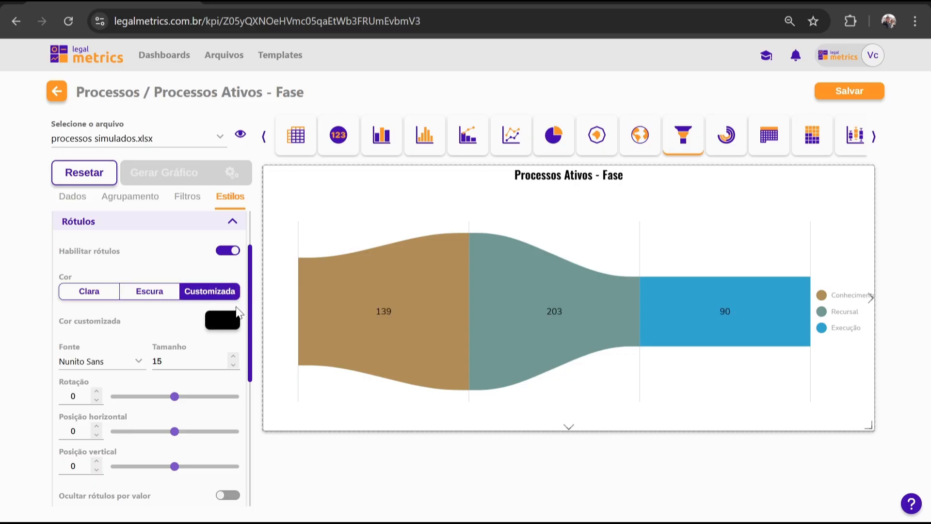
click(223, 324)
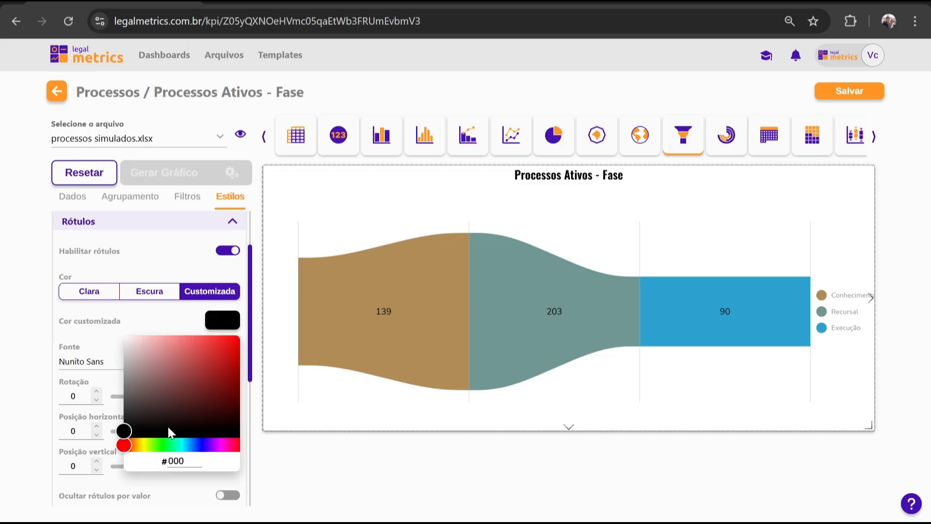
click(325, 466)
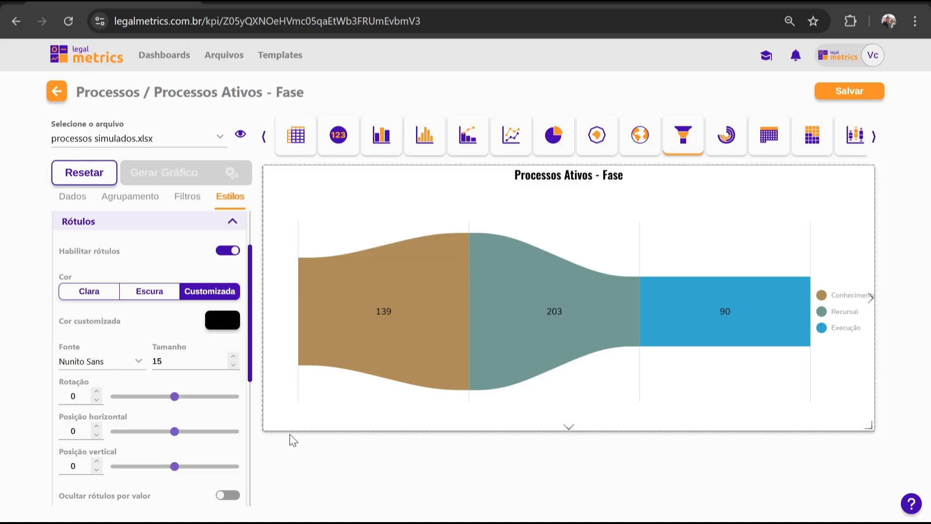
click(139, 363)
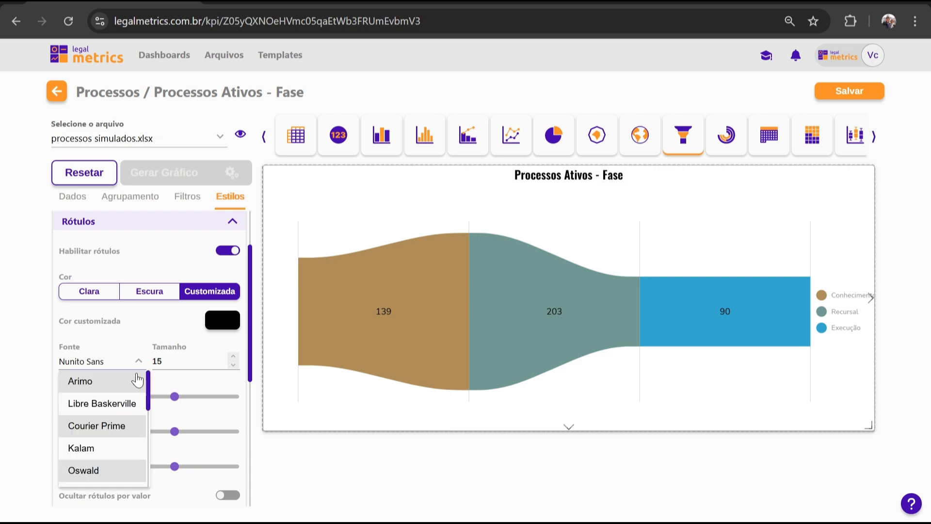
click(93, 478)
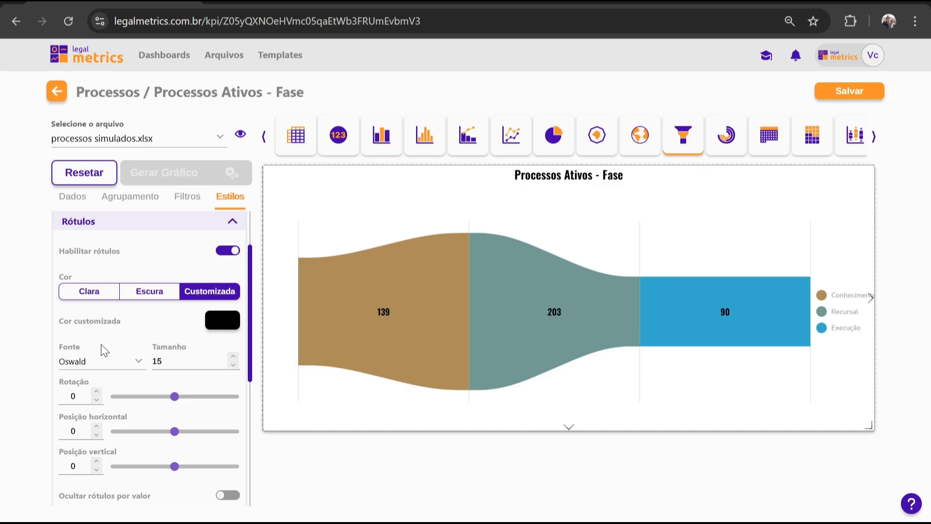
Step: Try a label rotation (Rotação) of -15 and return it to 0
scroll(105, 357, down, 2)
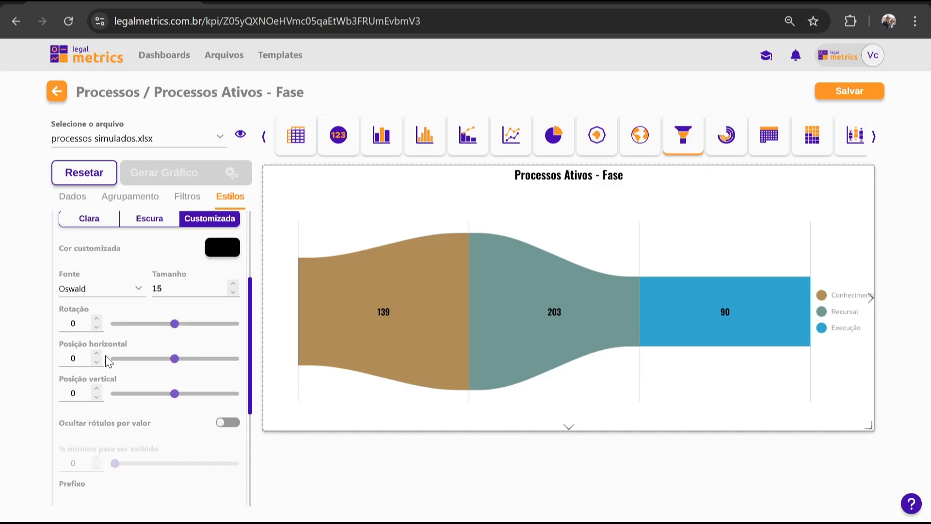
double_click(72, 324)
text(-15)
drag(86, 323, 65, 323)
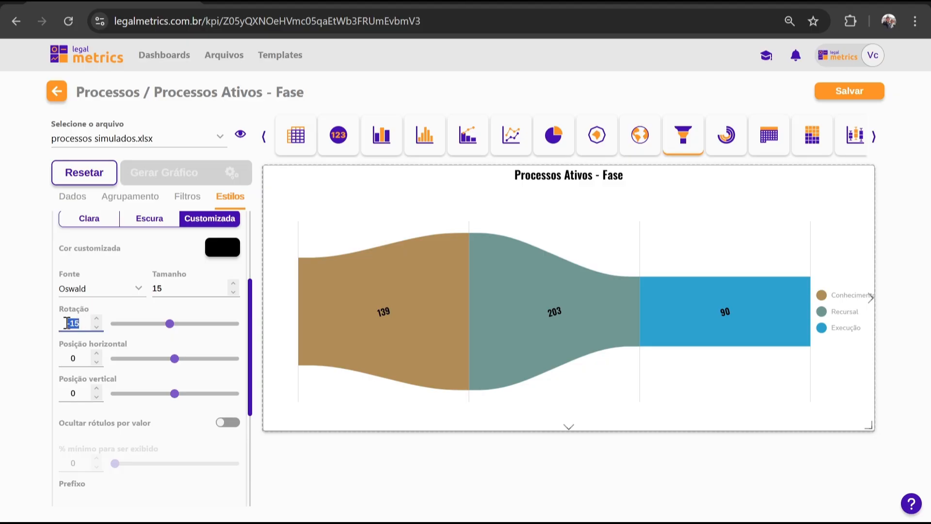
text(0)
click(358, 459)
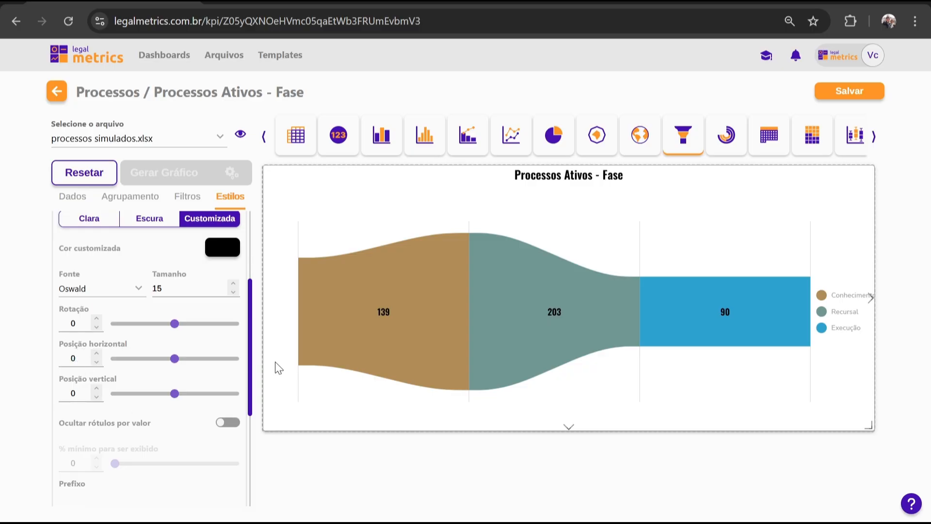
Step: Try the option that hides labels by value (Ocultar rótulos por valor) and turn it back off
mouse_move(401, 309)
scroll(174, 405, down, 3)
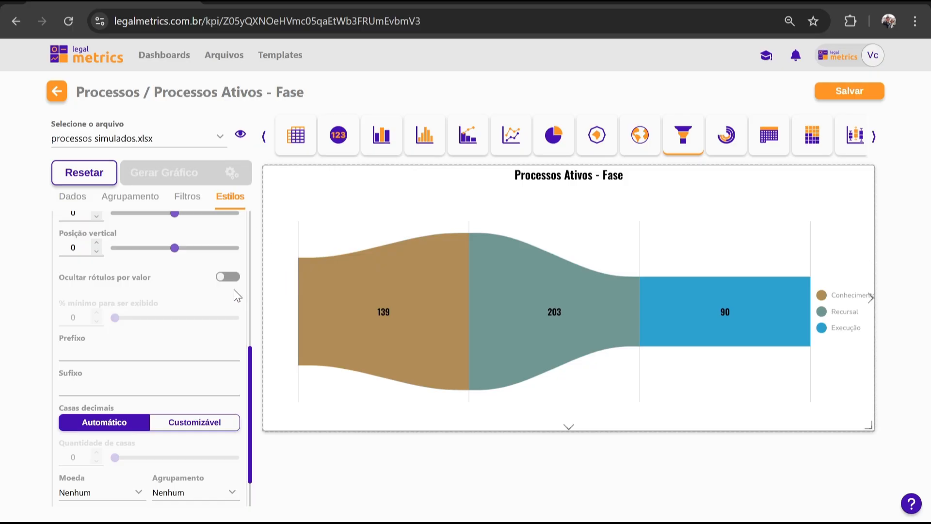
click(228, 277)
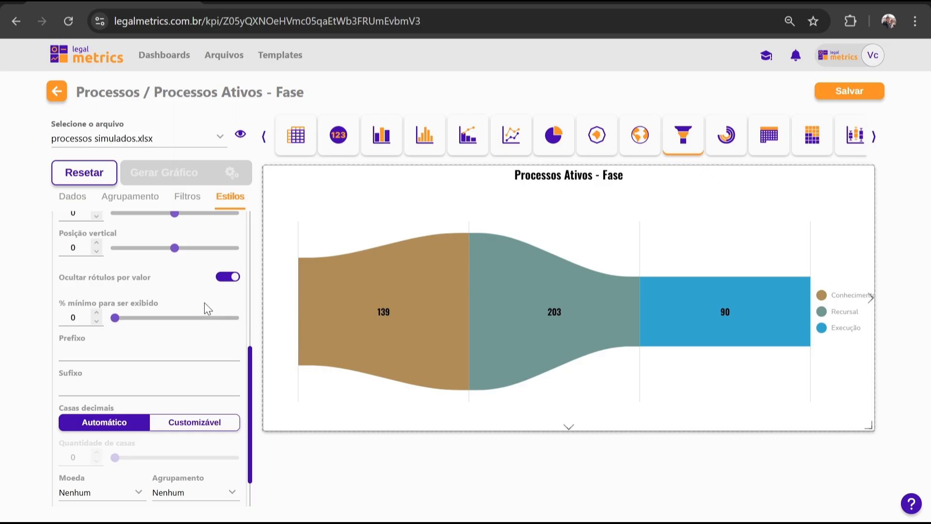
click(226, 278)
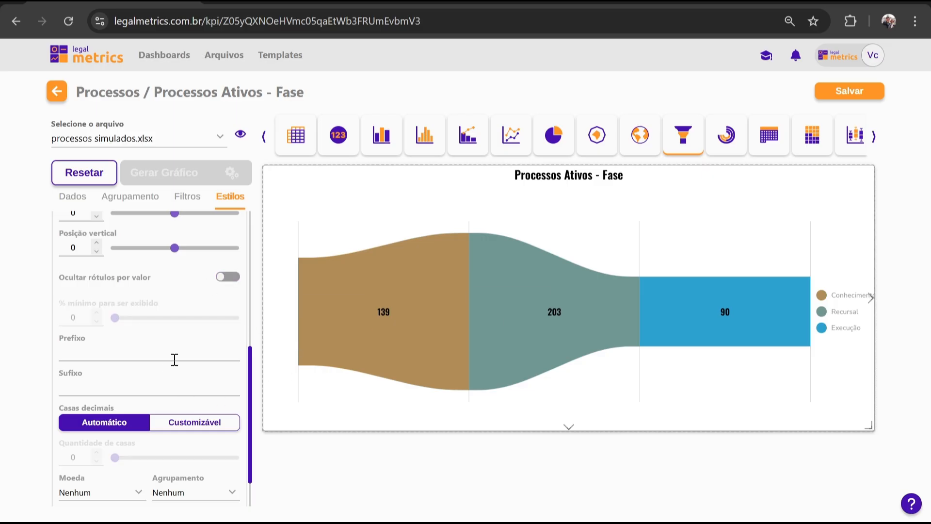
Step: Check the labels' Prefixo and Sufixo fields and switch the decimal places (Casas decimais) to Customizável
click(147, 353)
click(151, 389)
scroll(178, 383, down, 1)
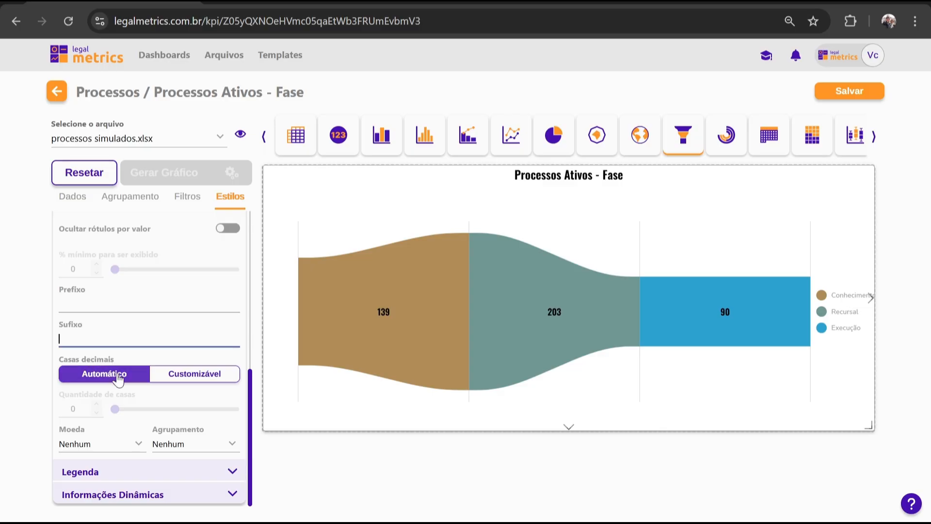
click(180, 383)
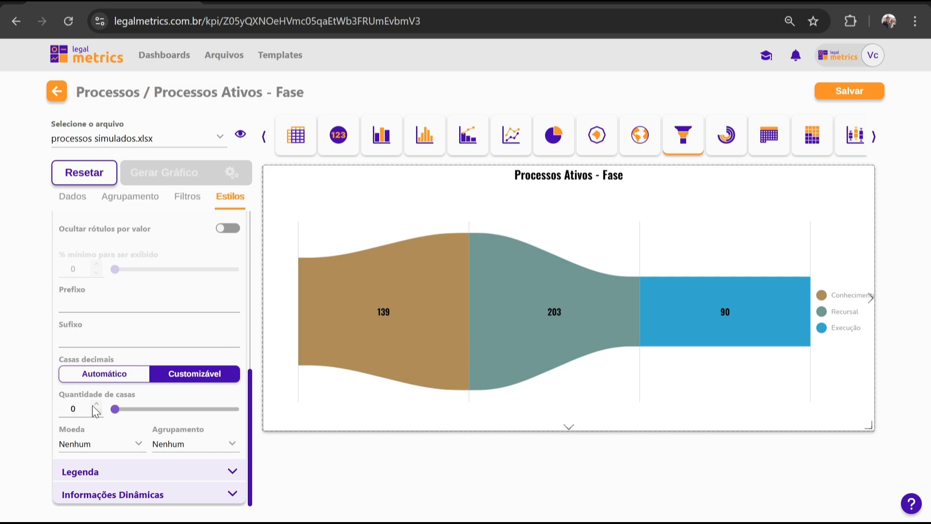
Step: Try two decimal places (Quantidade de casas) on the labels and return Casas decimais to Automático
click(96, 405)
click(96, 405)
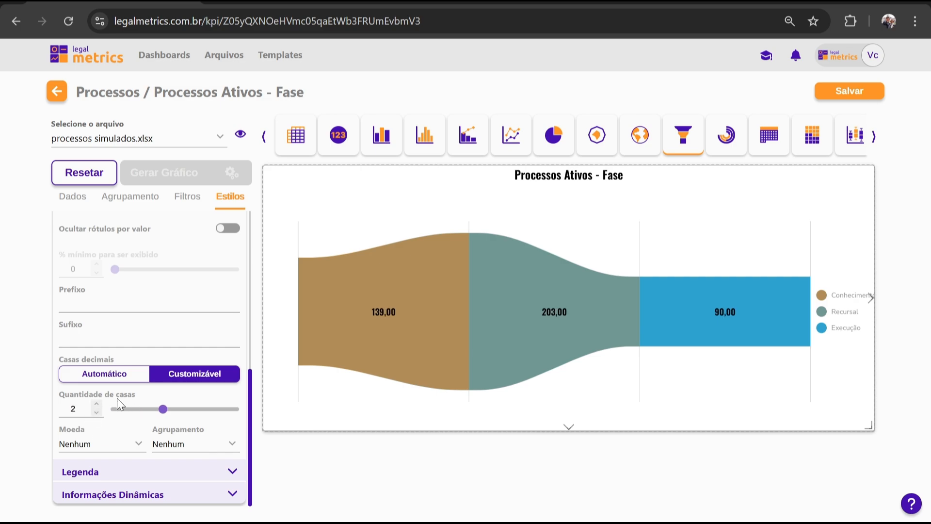
click(96, 413)
click(96, 413)
click(103, 377)
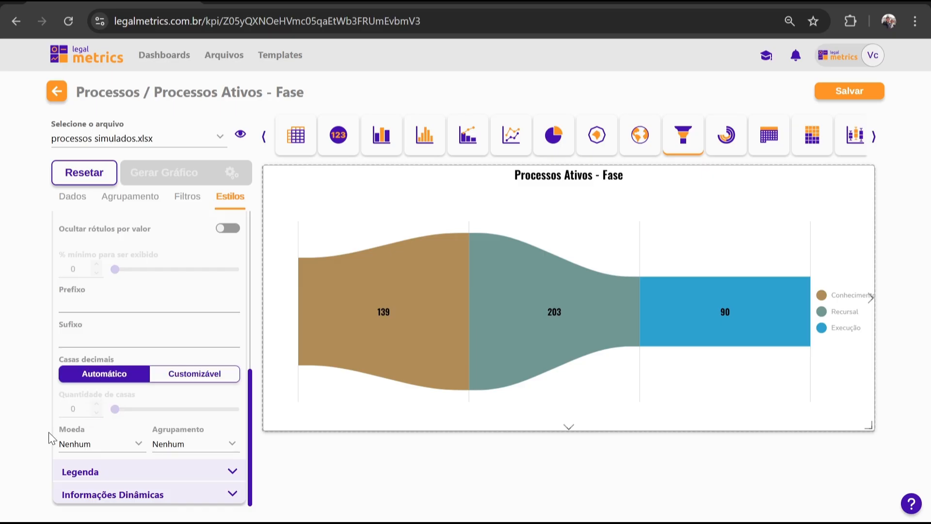
Step: Check the currency (Moeda) and grouping (Agrupamento) options available for the labels, leaving both at Nenhum
click(118, 450)
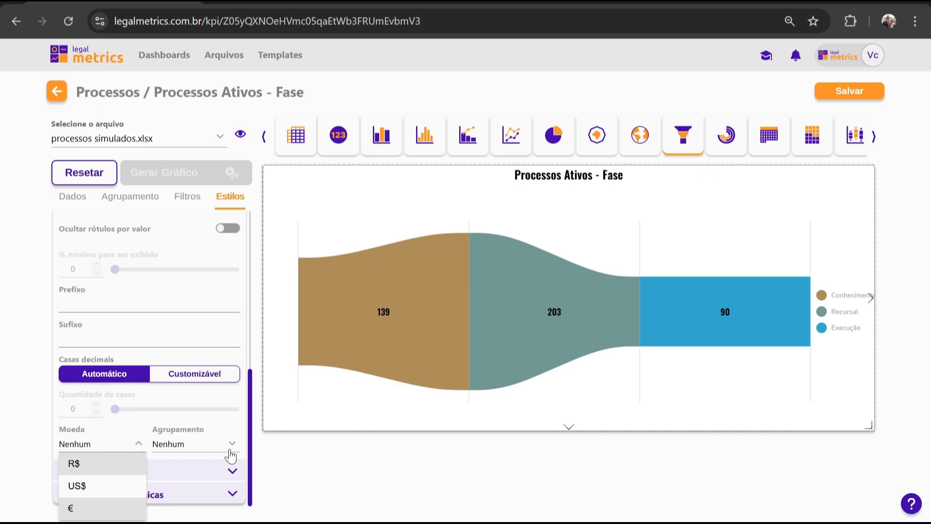
click(334, 453)
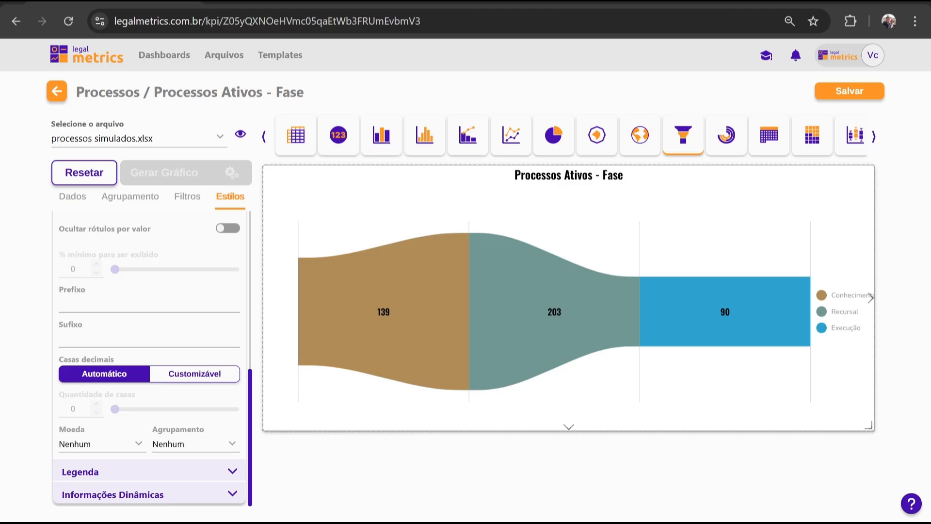
click(208, 442)
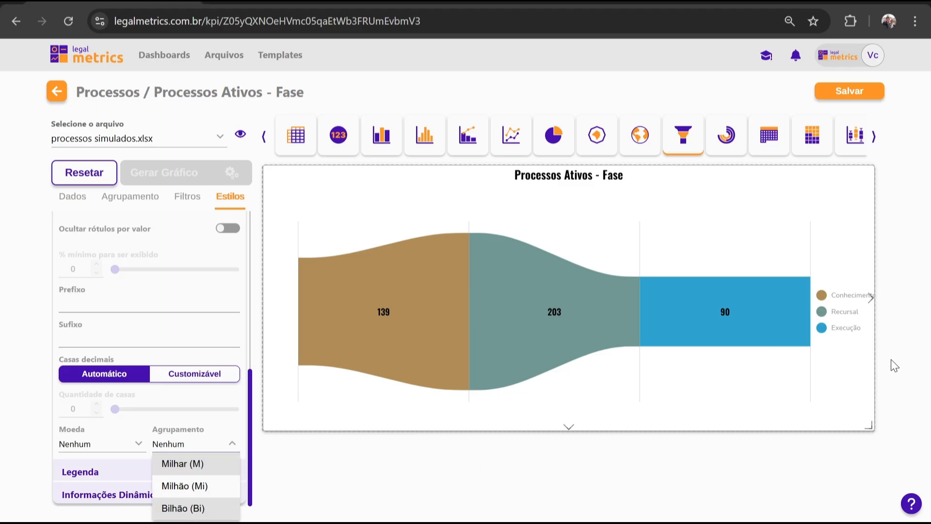
click(203, 449)
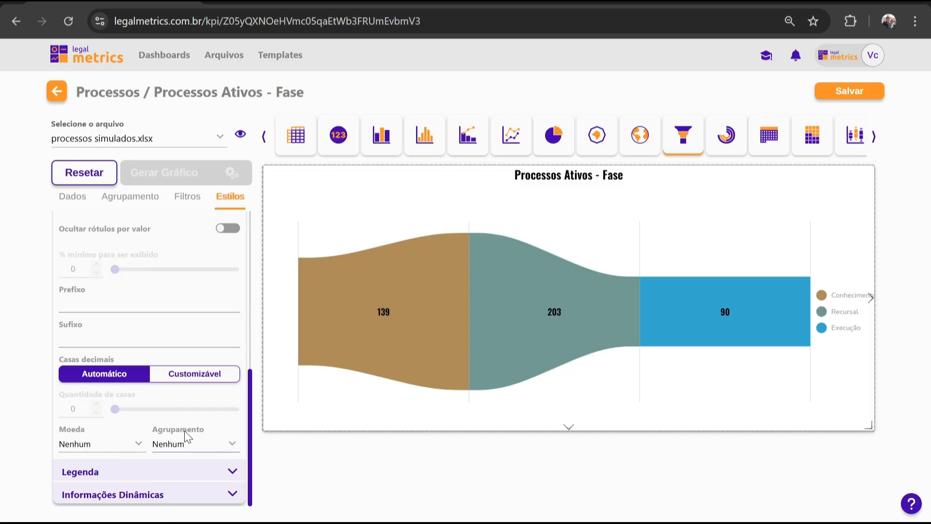
Step: Try disabling the chart legend (Habilitar legendas) and enable it again
click(172, 477)
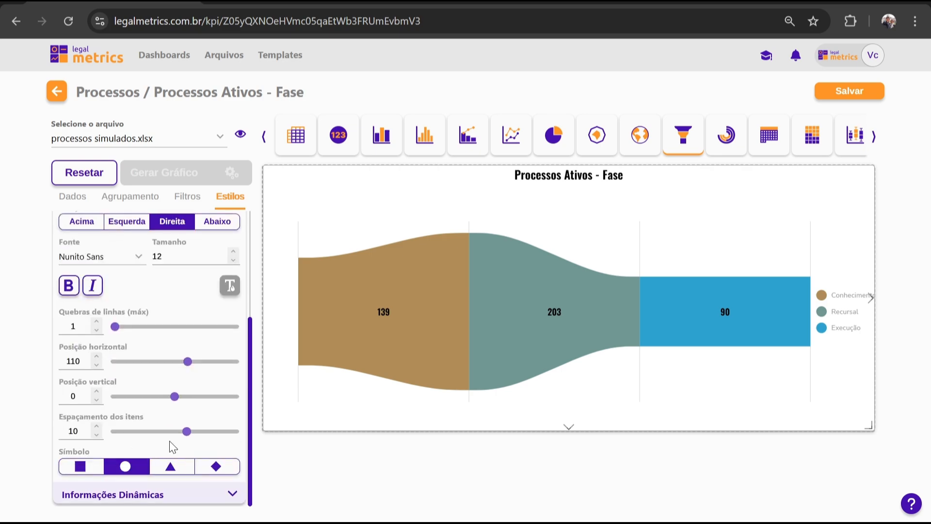
scroll(191, 446, up, 3)
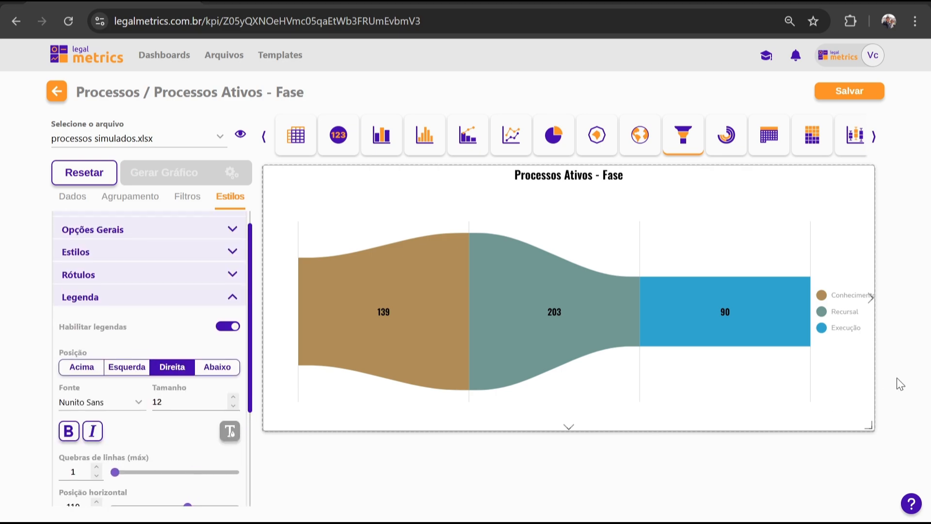
click(221, 328)
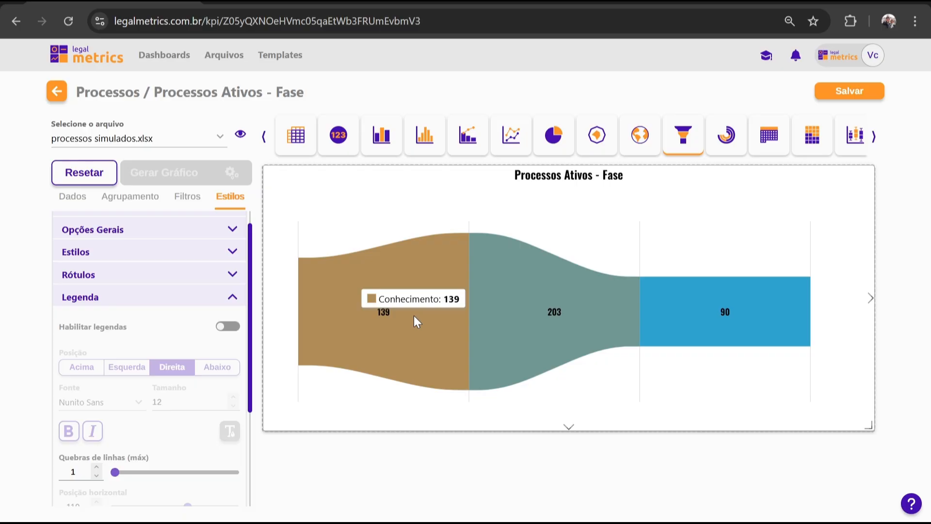
click(233, 328)
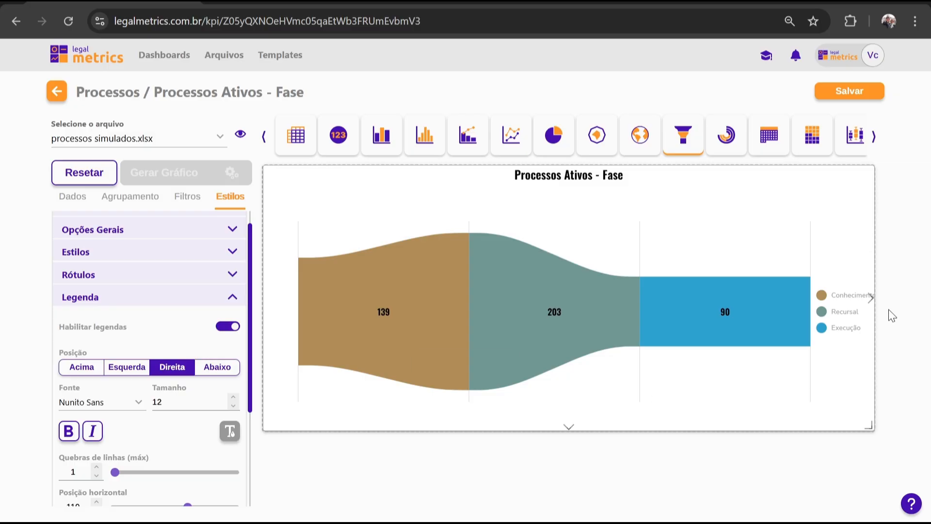
Step: Try different legend positions, including Abaixo, and set the legend position to Acima
click(74, 369)
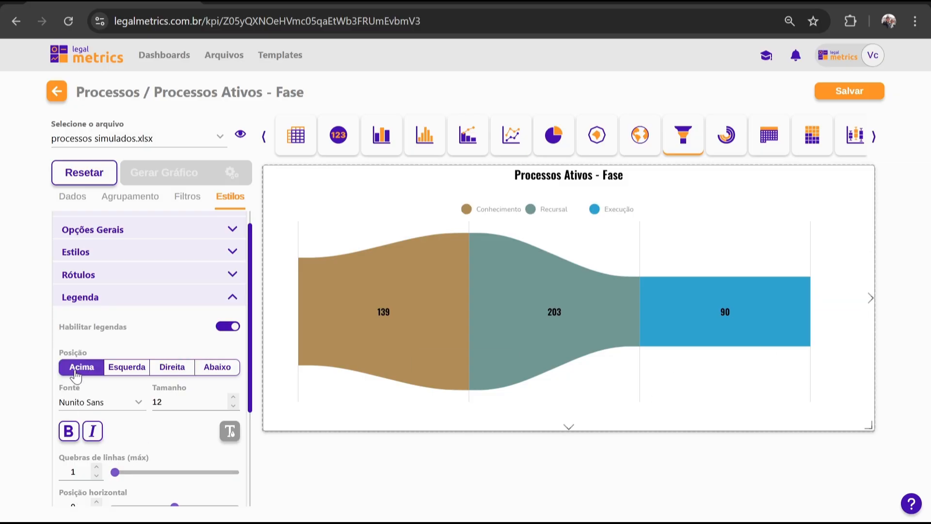
click(121, 370)
click(223, 370)
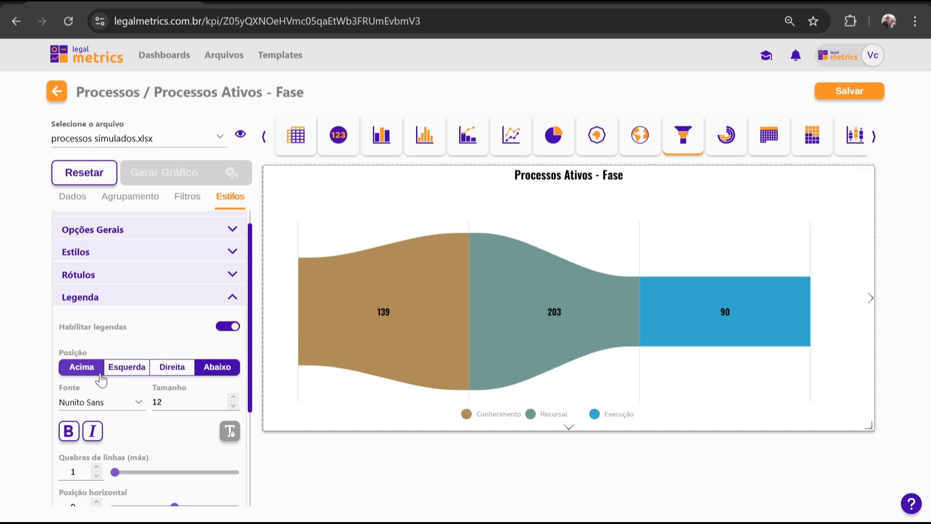
click(83, 369)
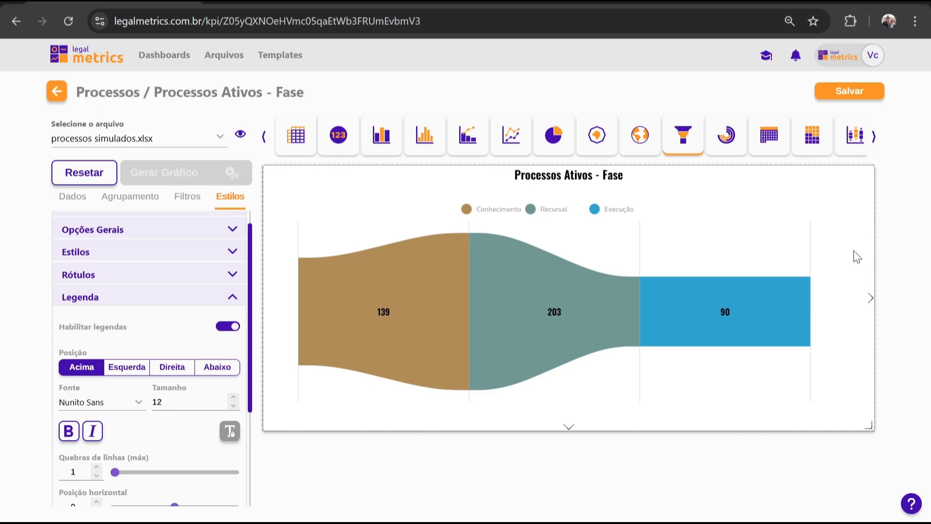
Step: Set the chart's right margin (Margem Direita) to 60 in the general options
click(162, 234)
scroll(158, 349, down, 3)
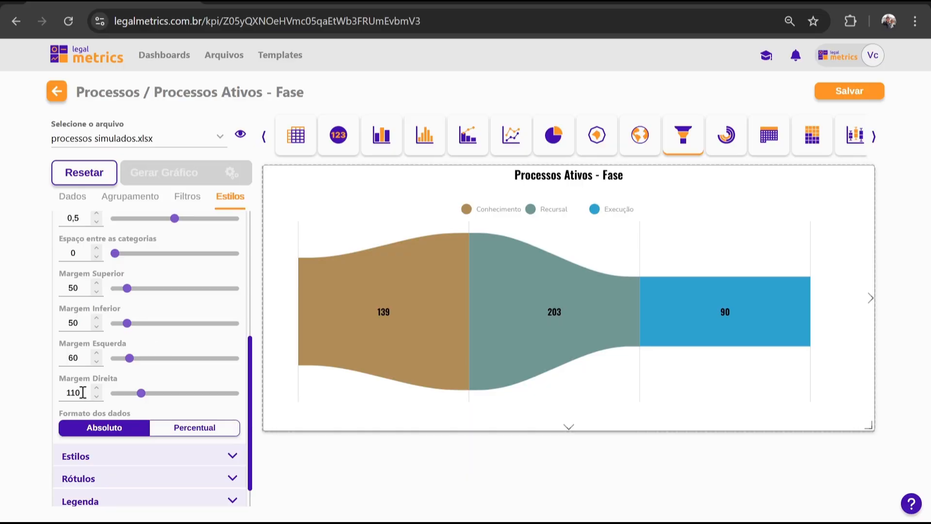
drag(83, 393, 52, 404)
text(60)
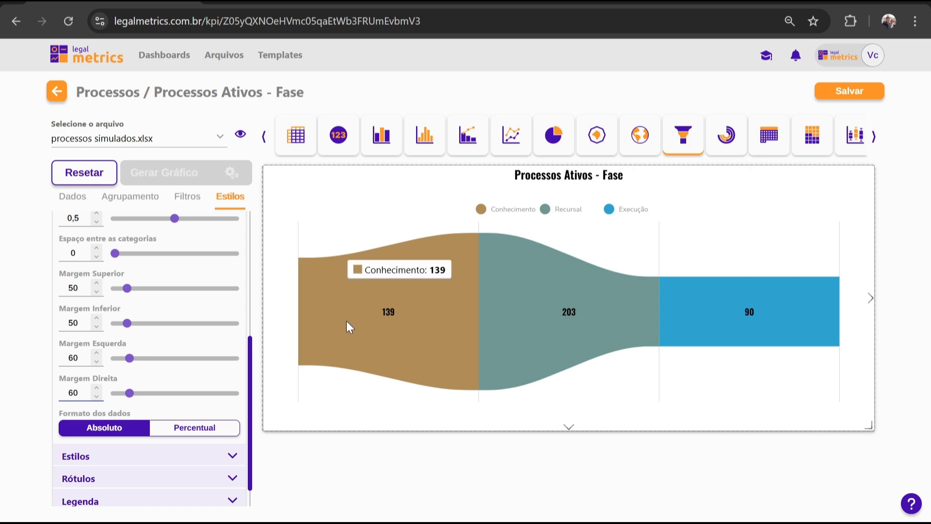
Step: Set the legend font to Oswald and its text color to black (#000)
scroll(140, 465, down, 1)
click(149, 475)
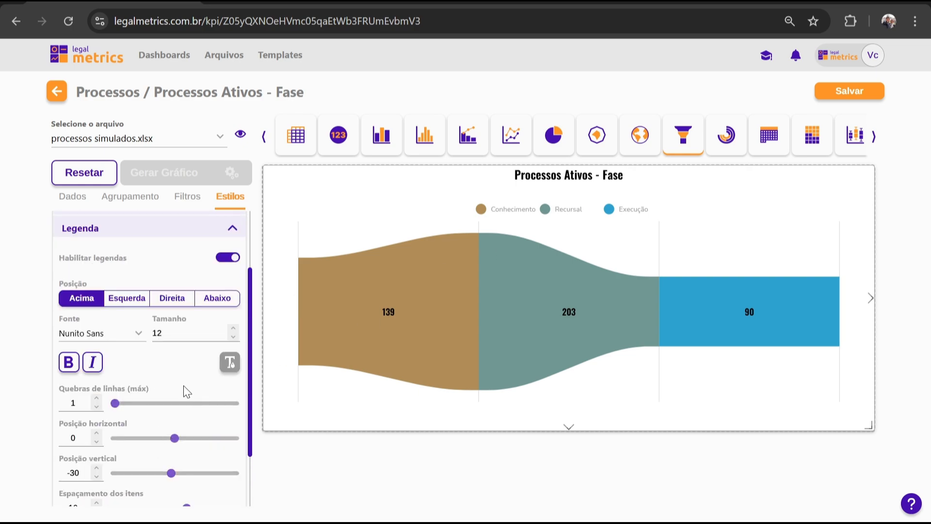
click(122, 340)
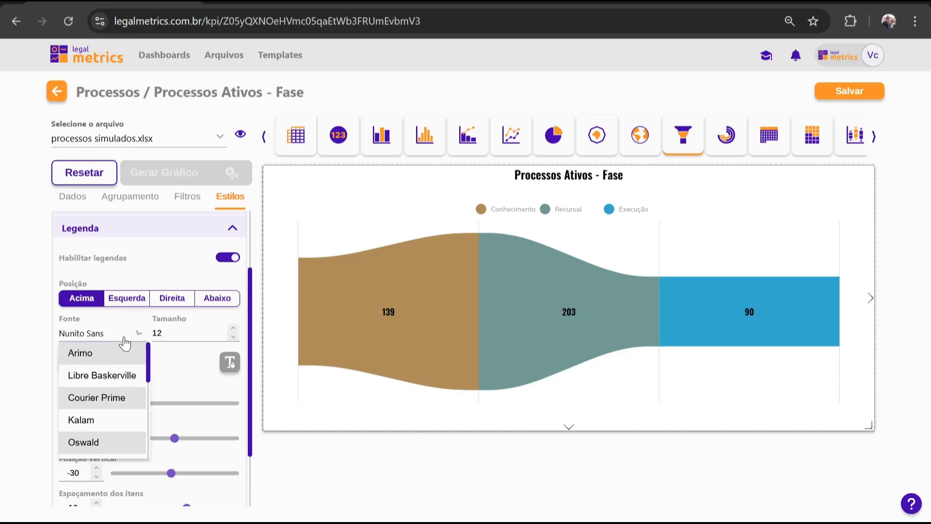
click(90, 441)
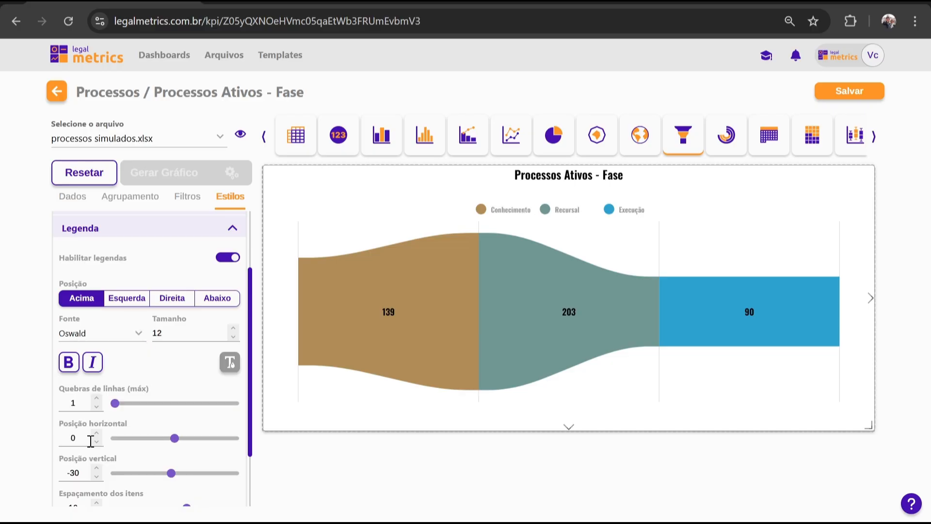
click(229, 362)
drag(194, 503, 147, 512)
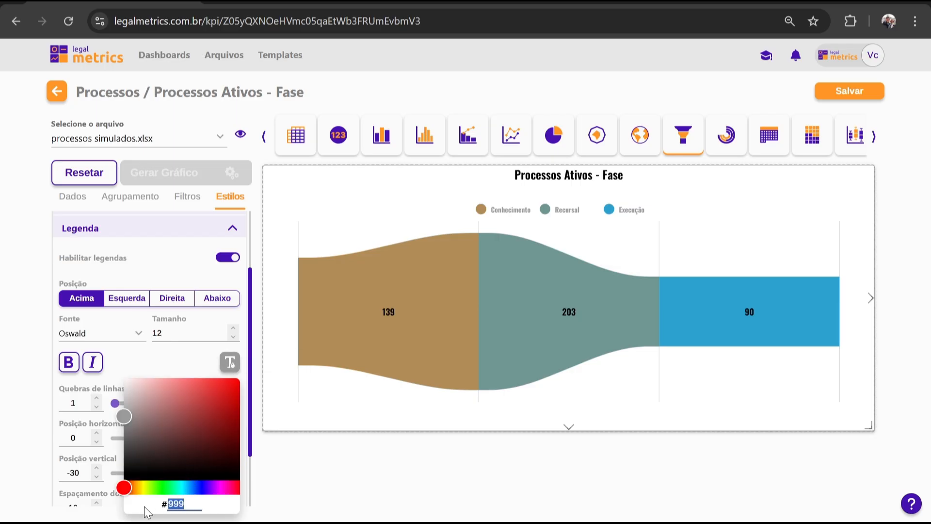
text(000)
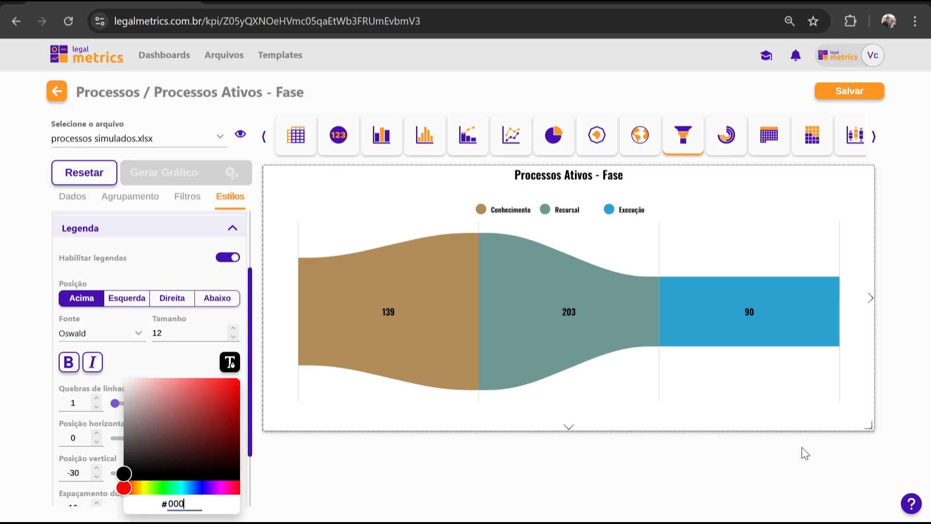
click(723, 407)
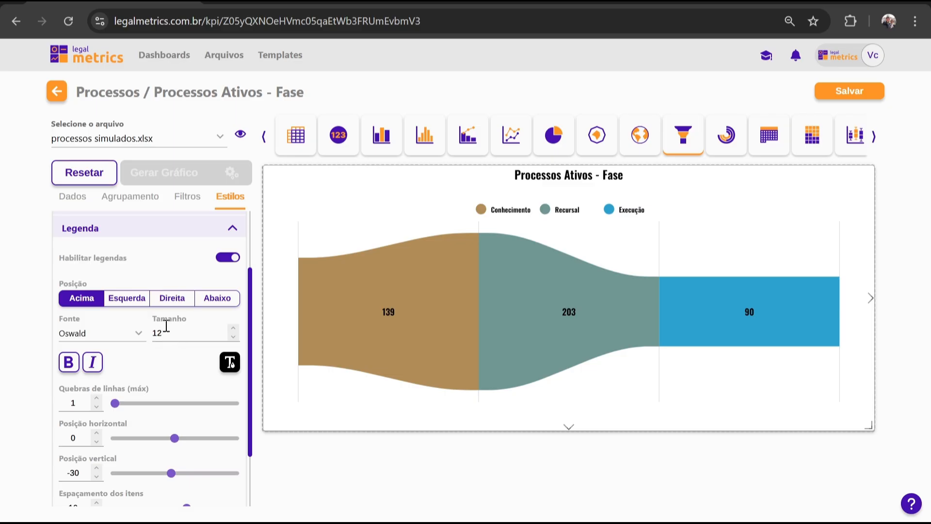
Step: Try the square, triangle and diamond legend symbols (Símbolo) and return to the circle
scroll(170, 331, down, 2)
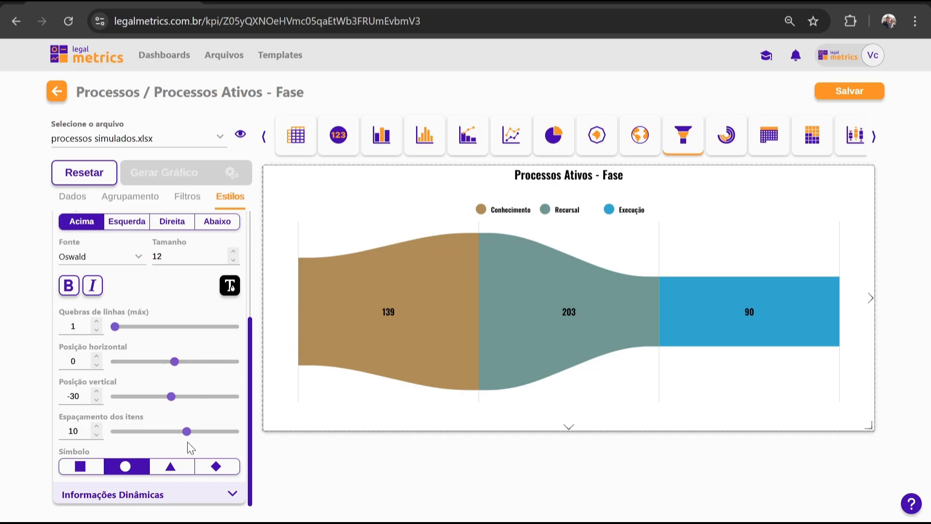
click(80, 466)
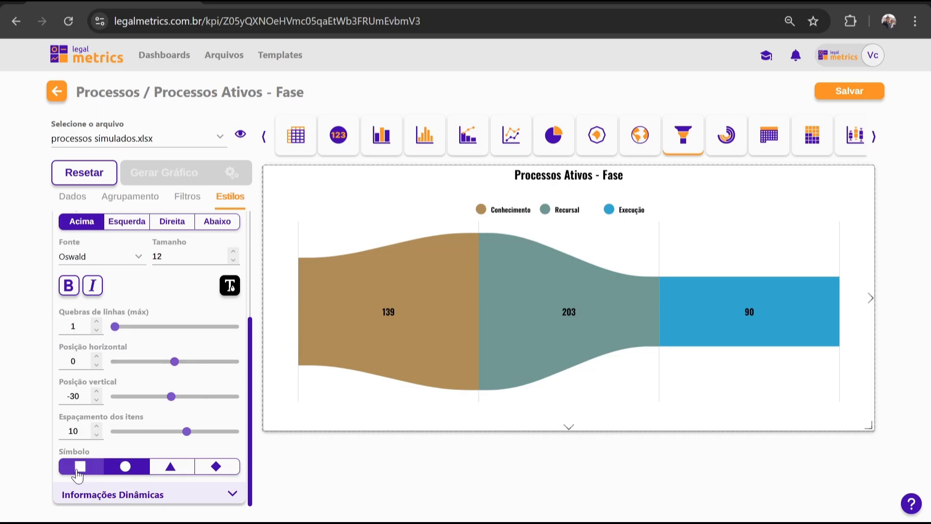
click(132, 468)
click(172, 467)
click(216, 467)
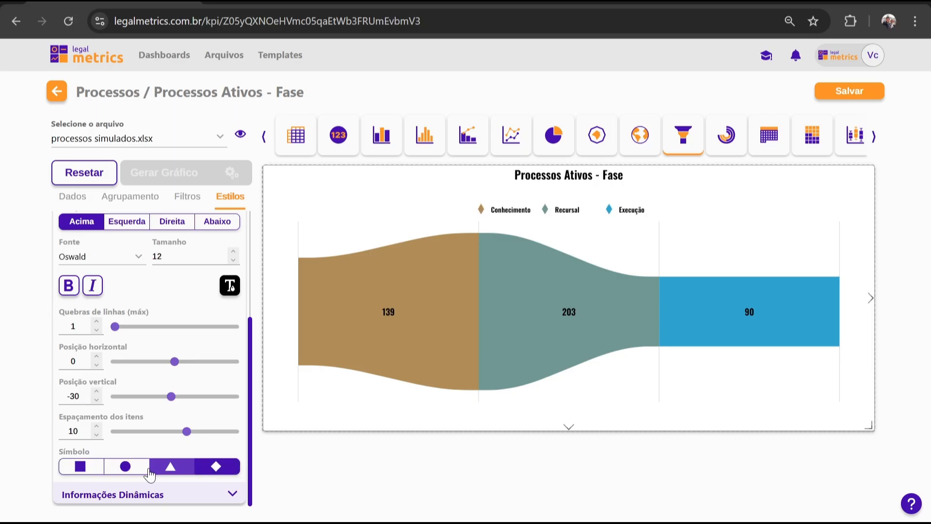
click(127, 468)
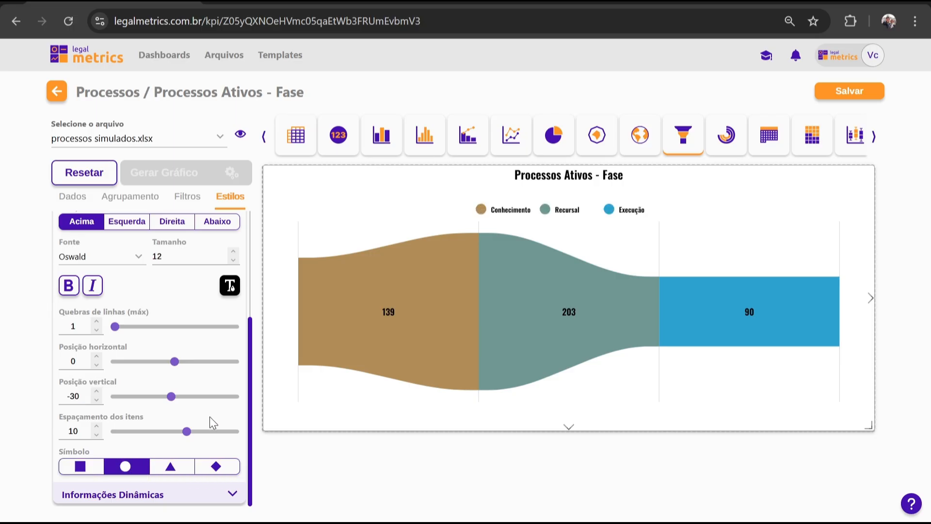
Step: Examine the Informações Dinâmicas settings and the tooltip of the Conhecimento section in the funnel
click(195, 499)
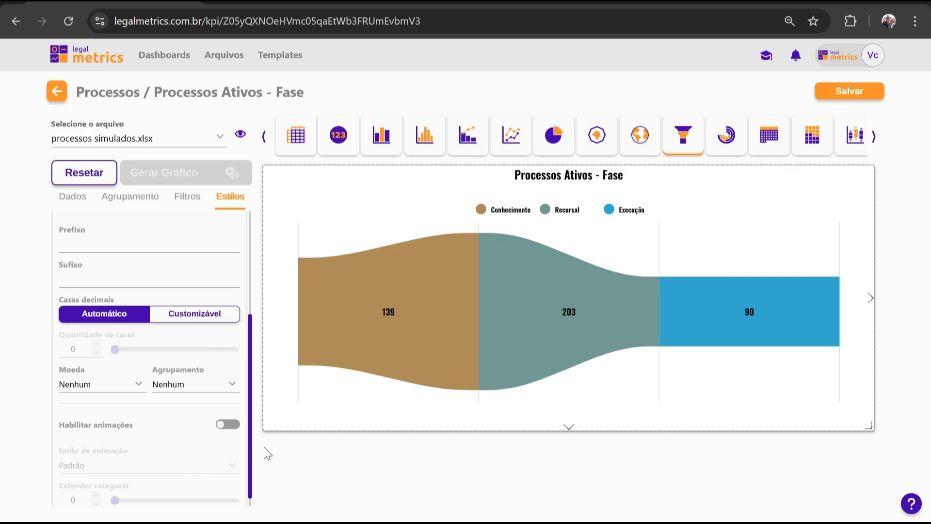
scroll(208, 423, up, 3)
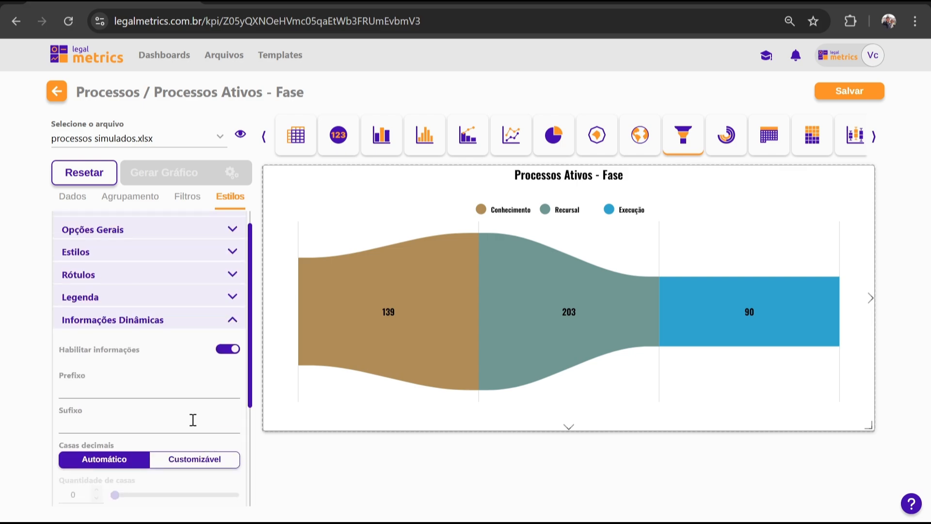
mouse_move(397, 327)
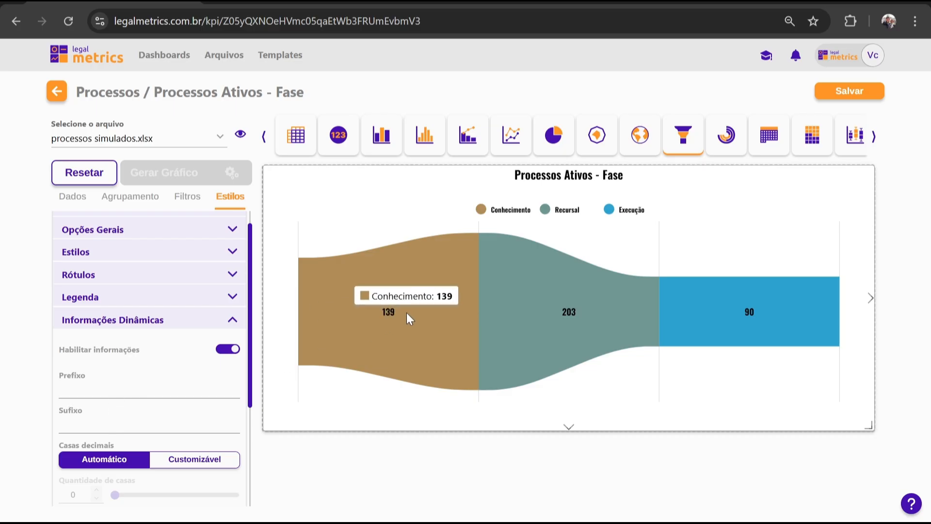
Step: Enable animations for the dynamic information, keep the Padrão style, and set Extender categoria to 15
scroll(171, 391, down, 3)
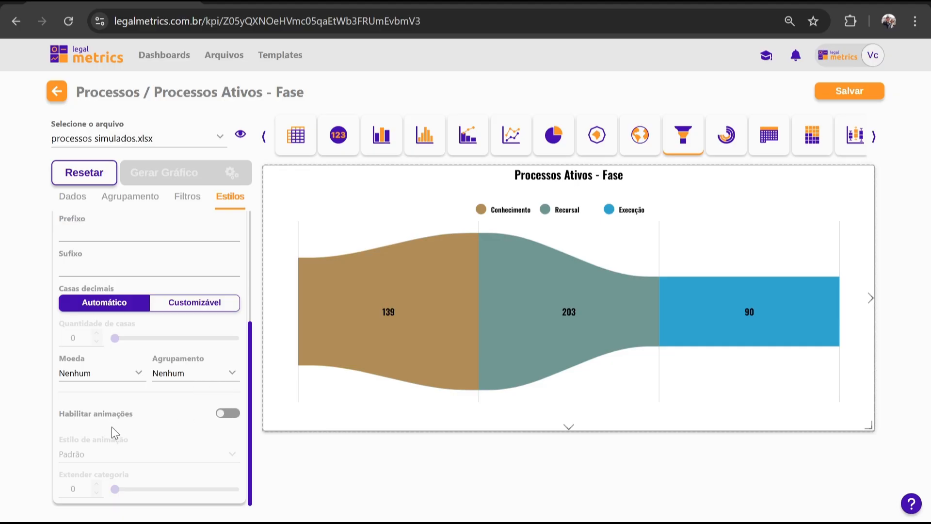
click(235, 415)
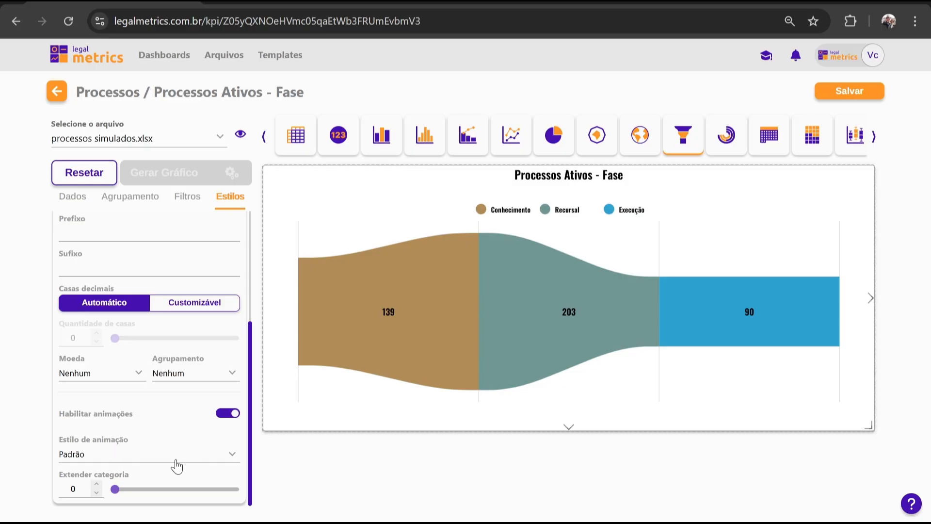
click(145, 458)
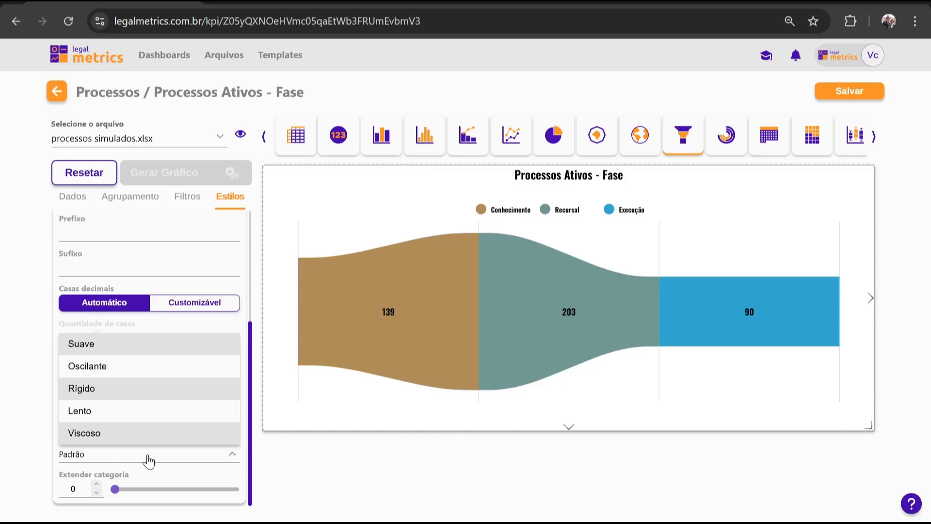
click(170, 457)
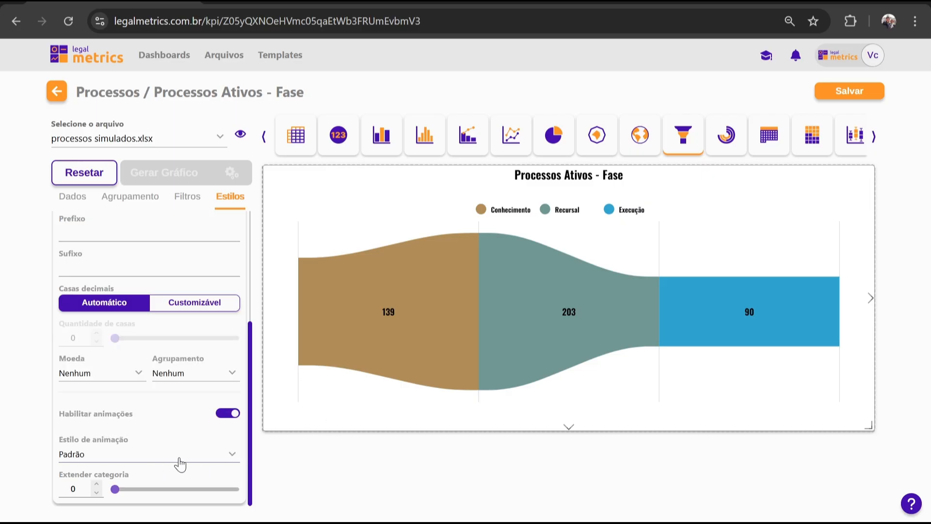
double_click(71, 488)
text(054)
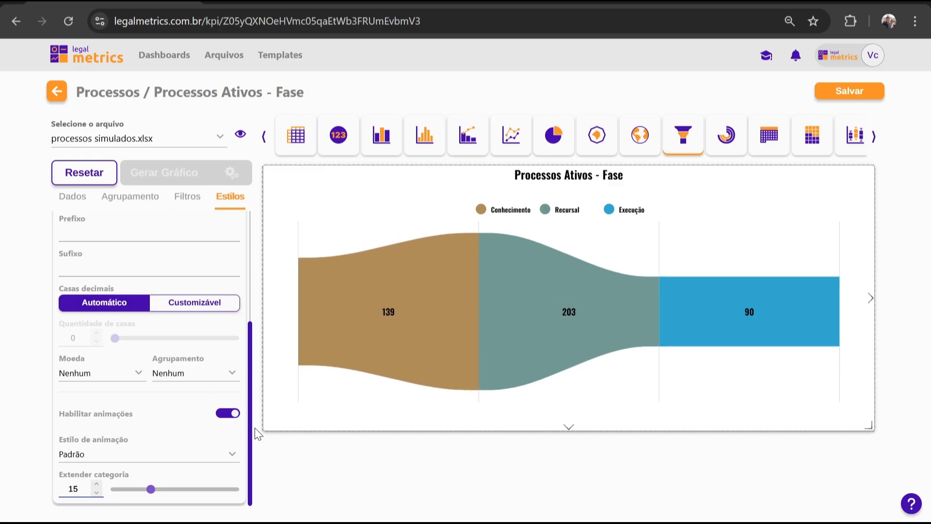
Step: Save the Processos Ativos - Fase KPI and confirm saving it to the Processos dashboard
scroll(249, 402, up, 4)
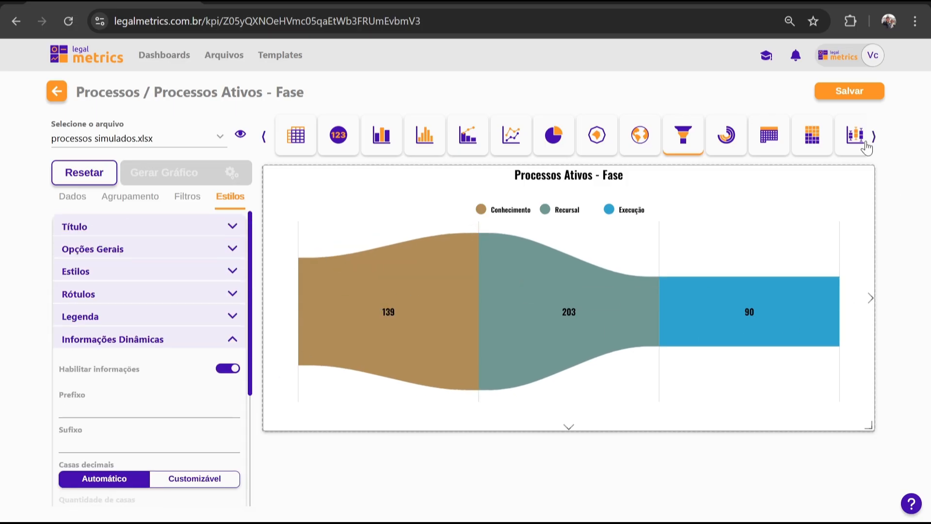
click(850, 91)
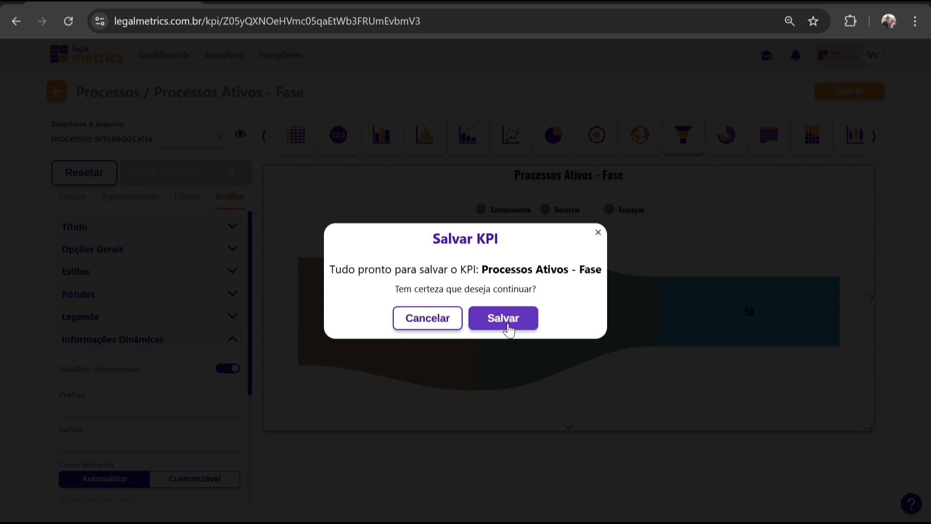
click(504, 321)
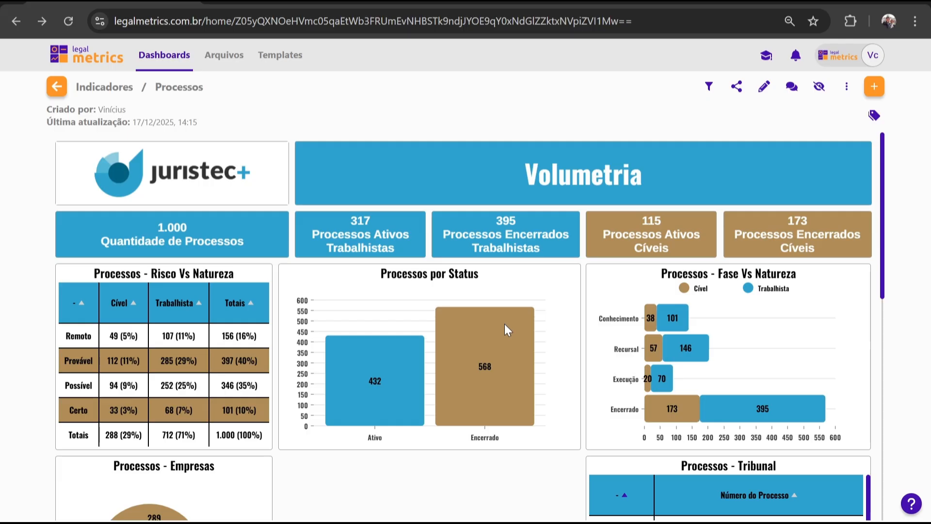
Step: Find the new funnel chart on the Processos dashboard and open the Layout Computador for editing
scroll(504, 324, down, 9)
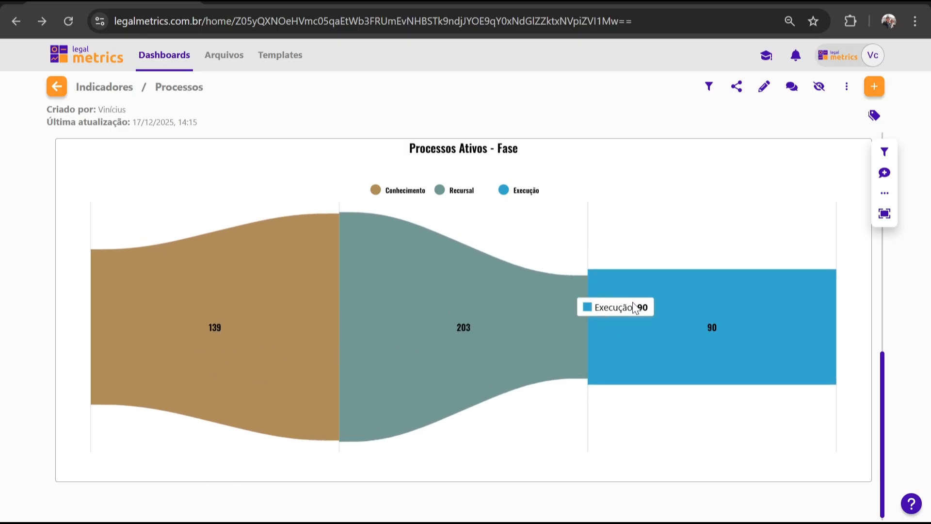
scroll(719, 362, up, 4)
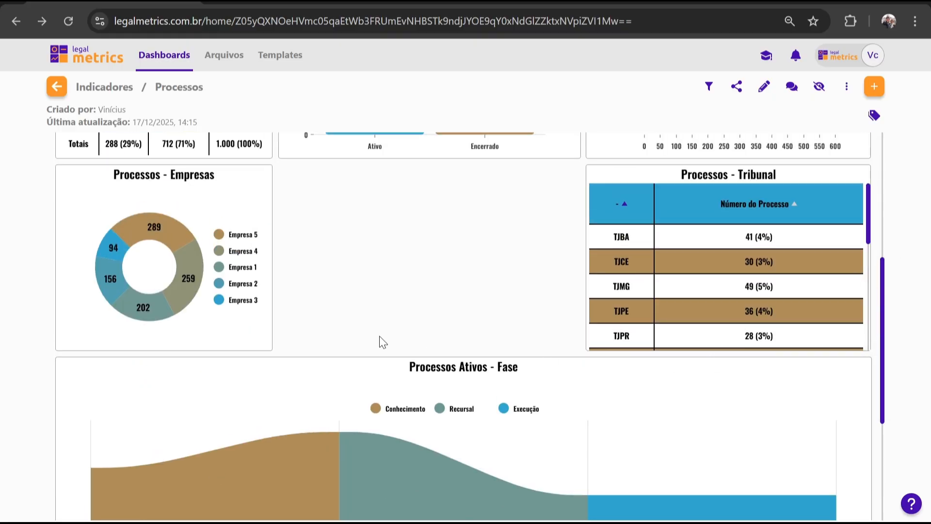
mouse_move(544, 393)
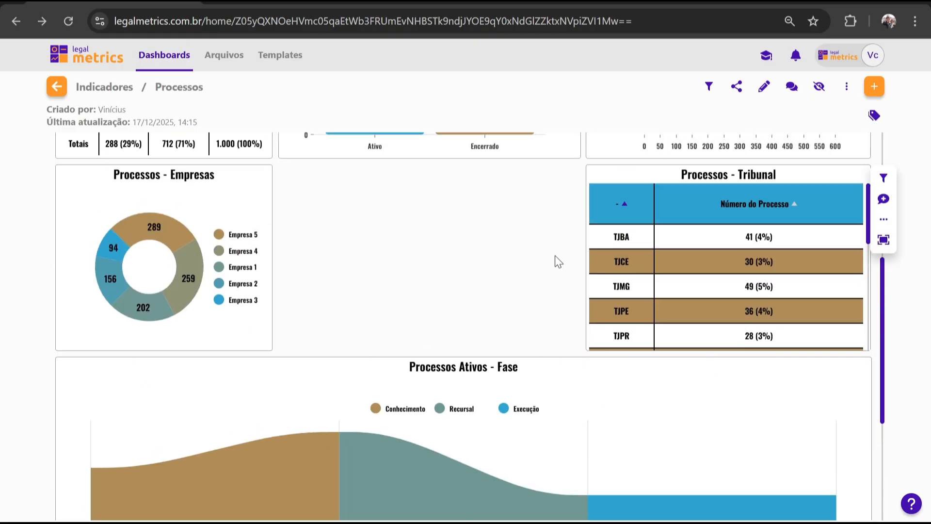
mouse_move(631, 334)
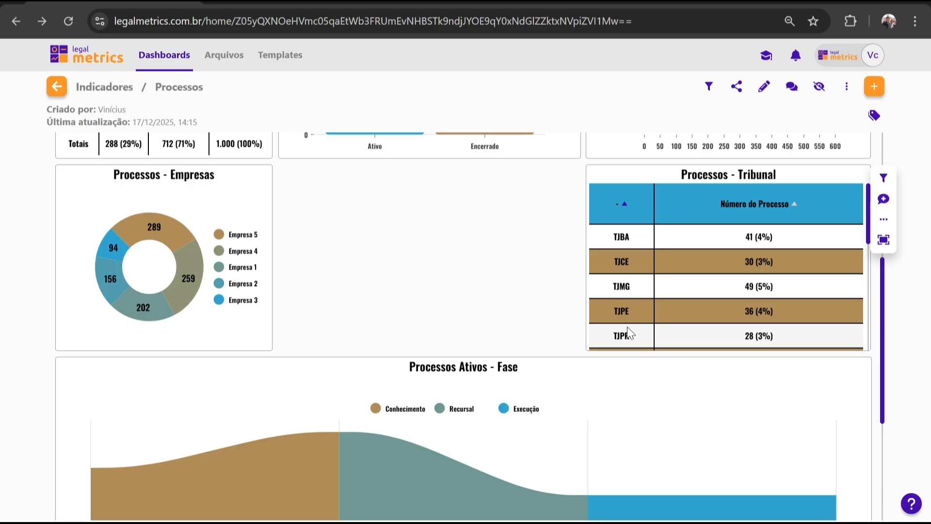
click(767, 93)
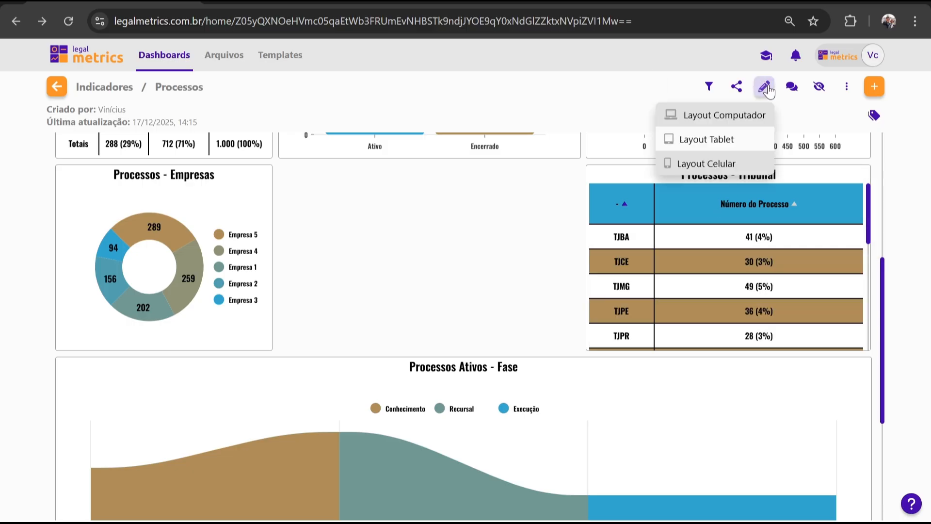
click(713, 116)
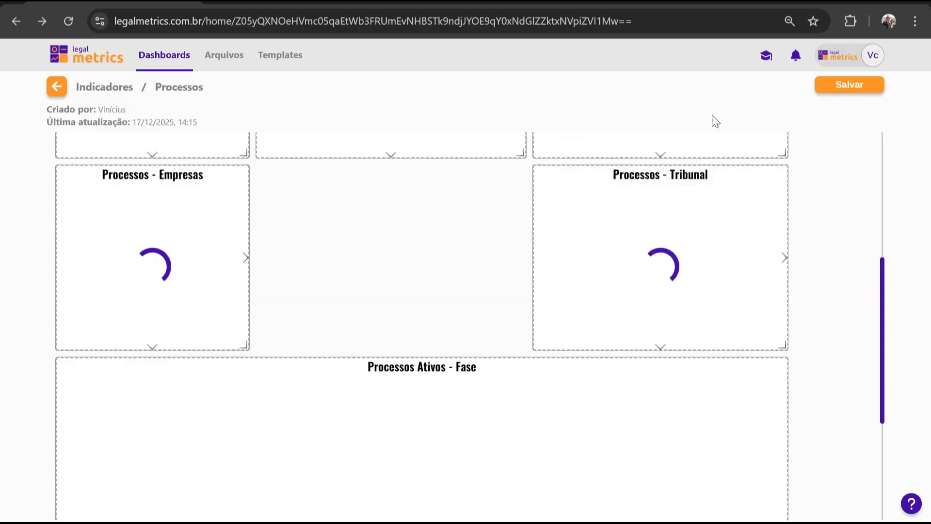
Step: Shrink the Processos Ativos - Fase funnel, place it beside Processos - Empresas at equal height, and widen it to the dashboard's full remaining width
scroll(655, 382, down, 3)
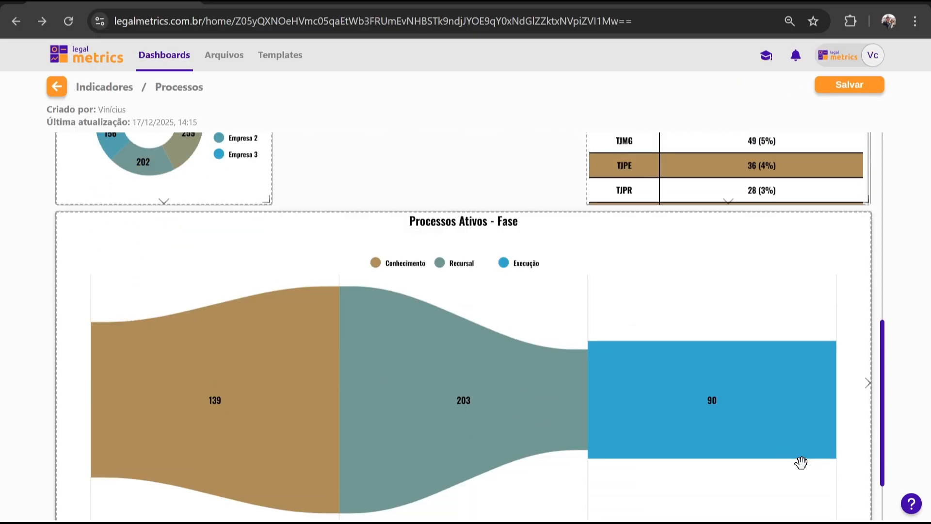
scroll(800, 453, down, 2)
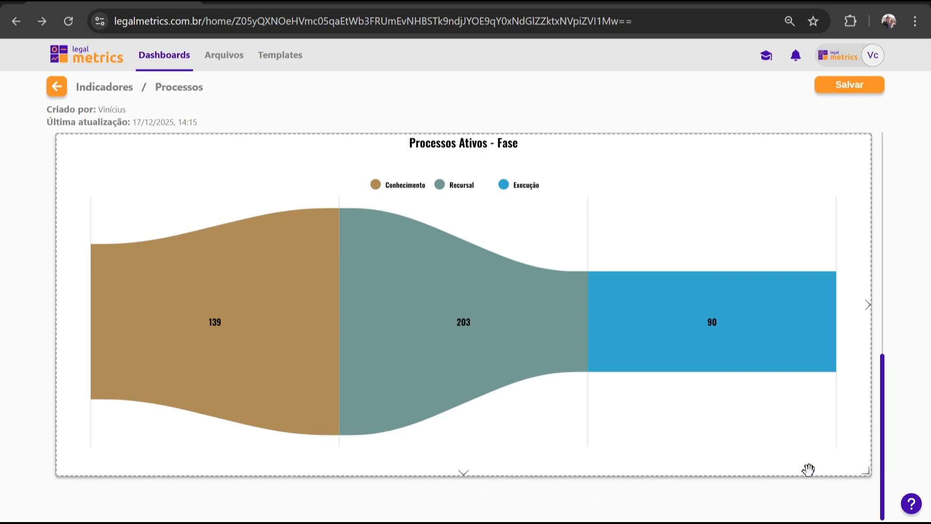
drag(865, 471, 570, 467)
drag(495, 473, 713, 262)
scroll(694, 330, up, 3)
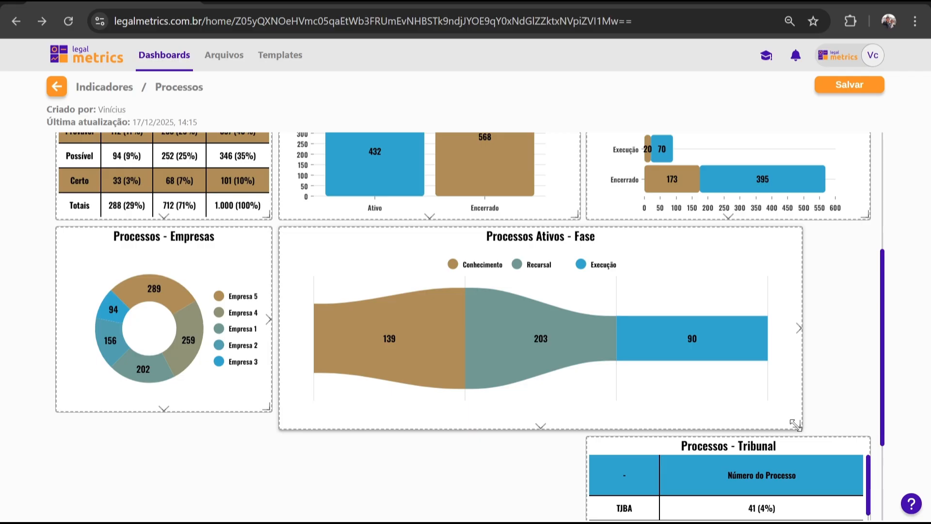
drag(796, 425, 862, 409)
Step: Examine the funnel's section tooltips and its fit among the other charts in the dashboard layout
mouse_move(530, 334)
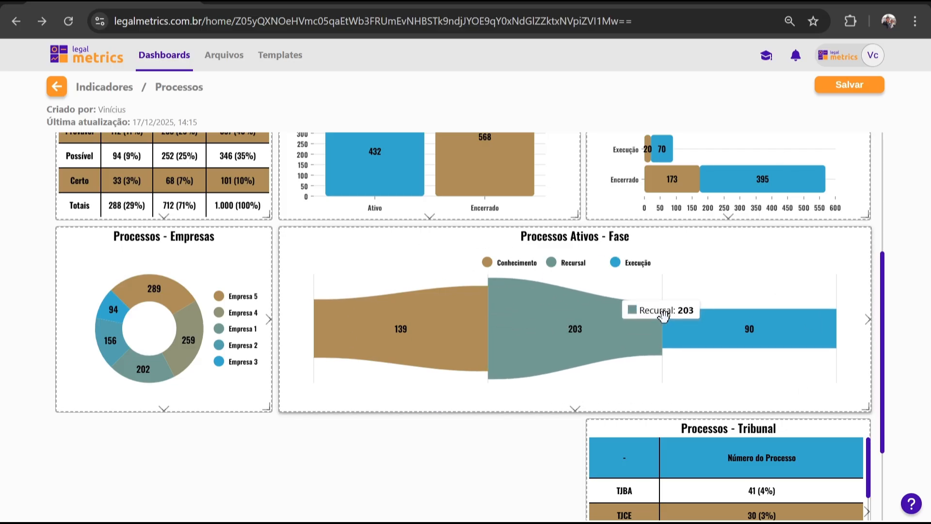
mouse_move(667, 318)
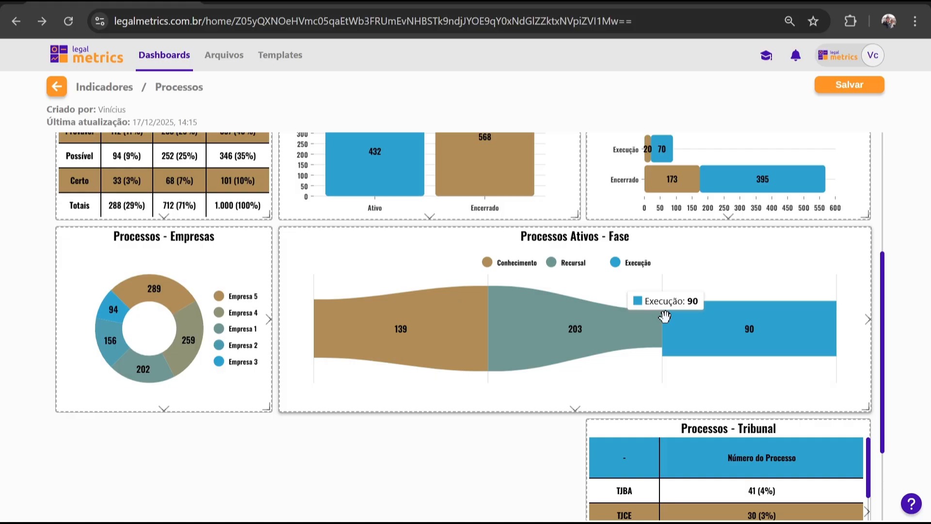
scroll(588, 290, up, 5)
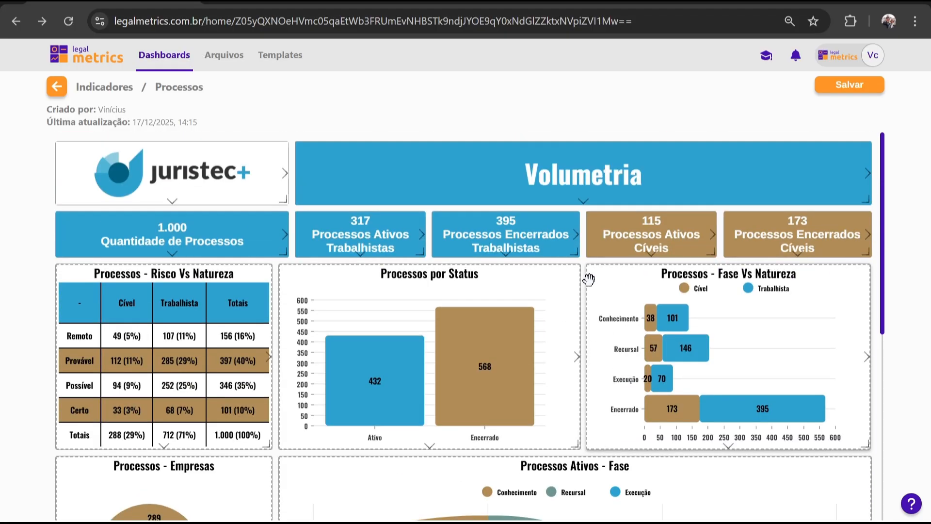
scroll(588, 280, down, 5)
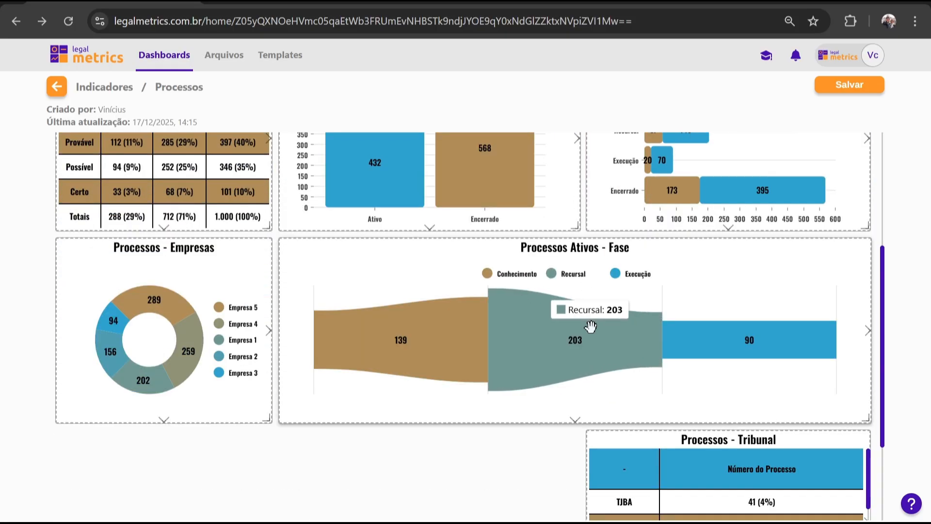
mouse_move(597, 346)
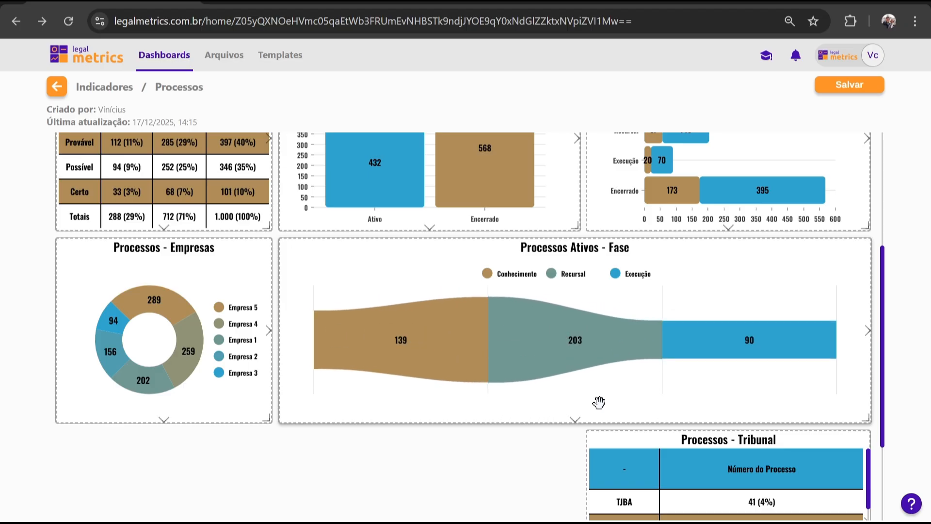
scroll(601, 401, up, 3)
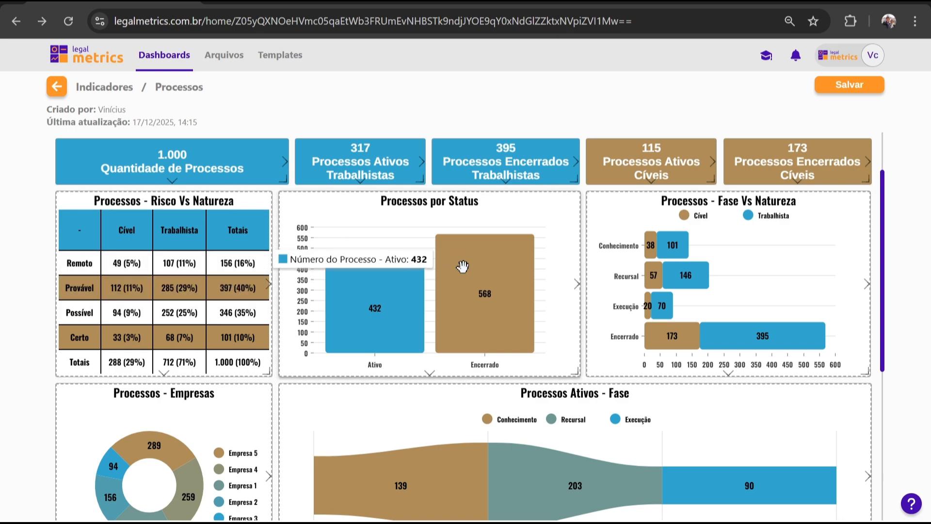
scroll(804, 253, down, 2)
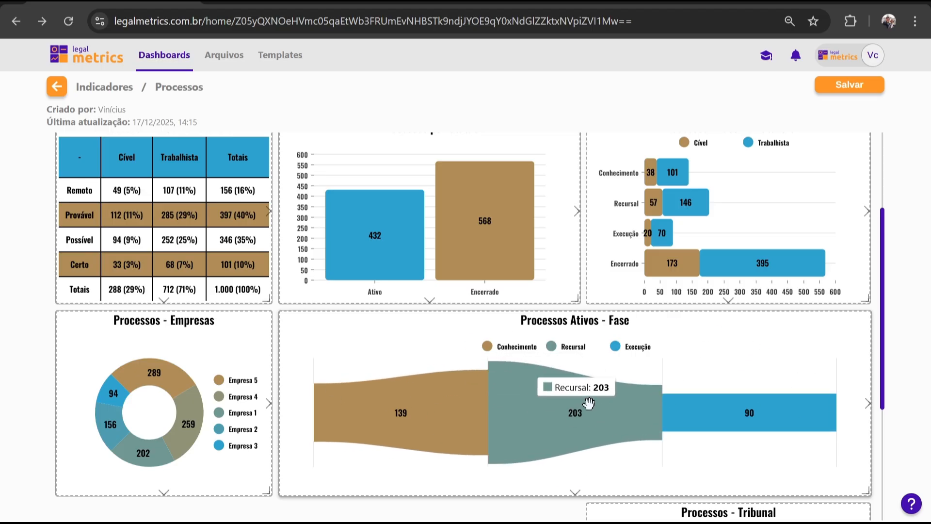
scroll(631, 395, up, 3)
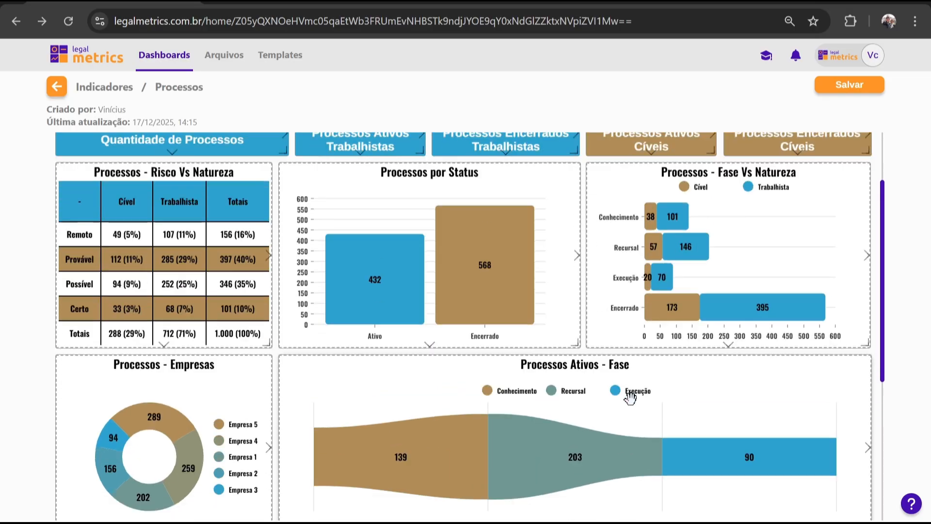
Step: Try narrowing the funnel to the width of Processos por Status, and widen it again to the dashboard's edge
scroll(629, 388, down, 3)
drag(866, 491, 576, 489)
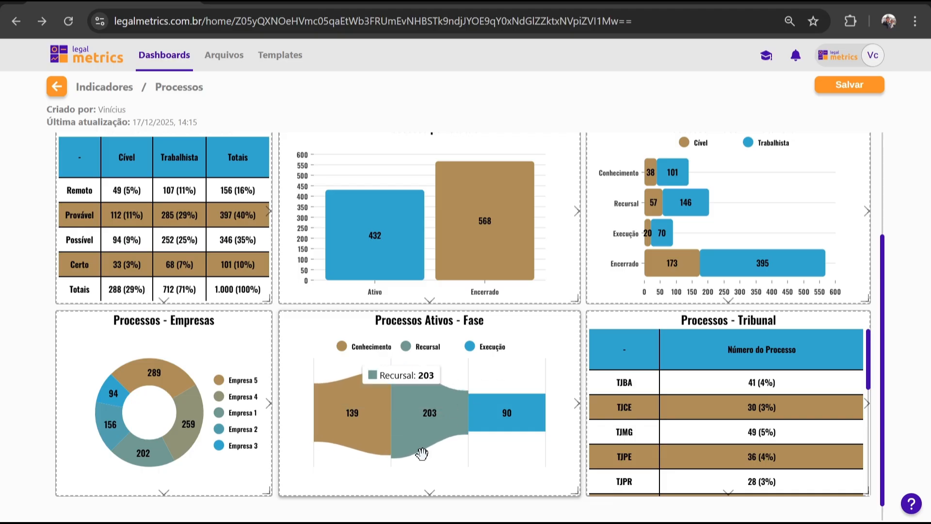
scroll(523, 462, down, 1)
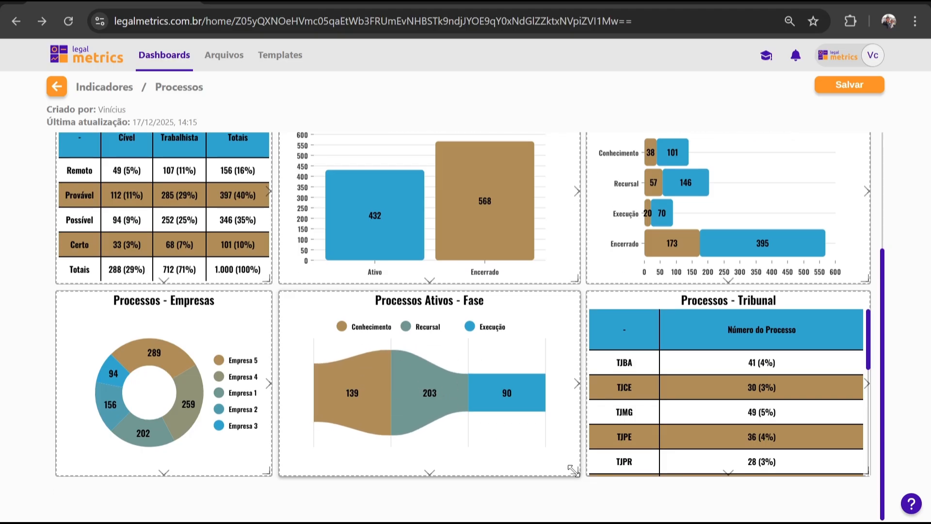
drag(572, 470, 866, 474)
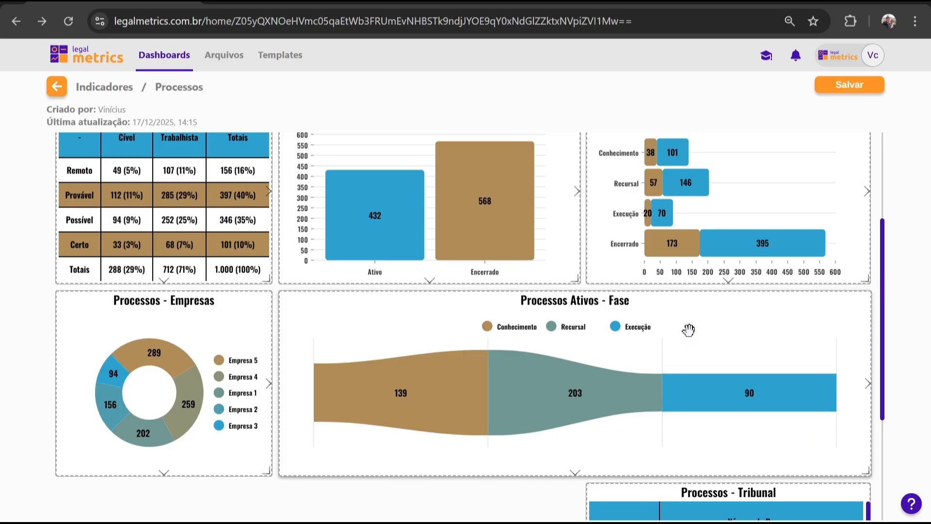
Step: Save the computer layout of the Processos dashboard
scroll(740, 304, up, 2)
scroll(738, 303, down, 2)
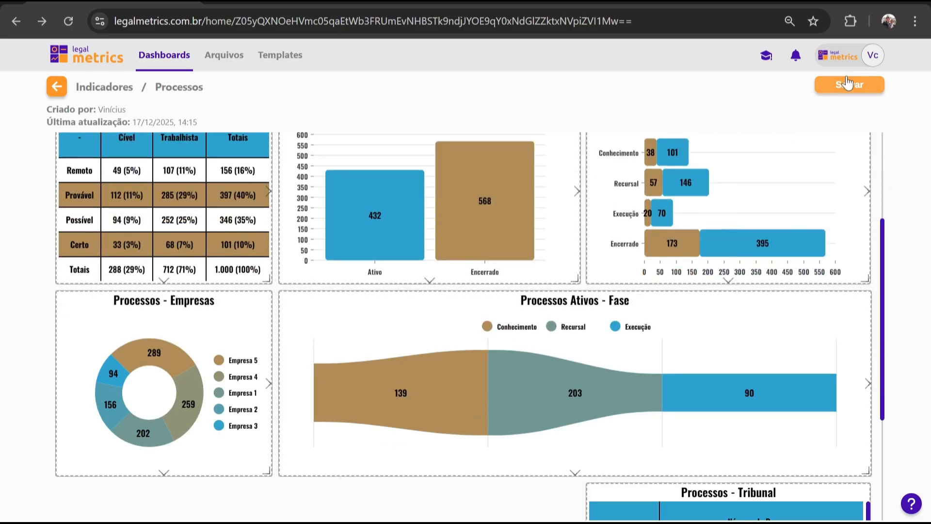
click(856, 91)
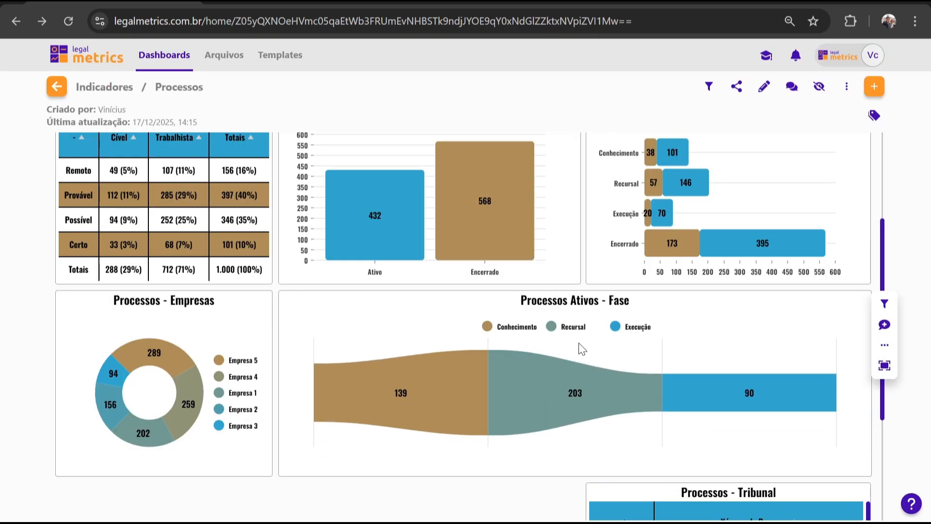
Step: Review the saved dashboard and the tooltips of the funnel's Recursal, Conhecimento and Execução sections
scroll(584, 352, down, 4)
scroll(580, 348, up, 7)
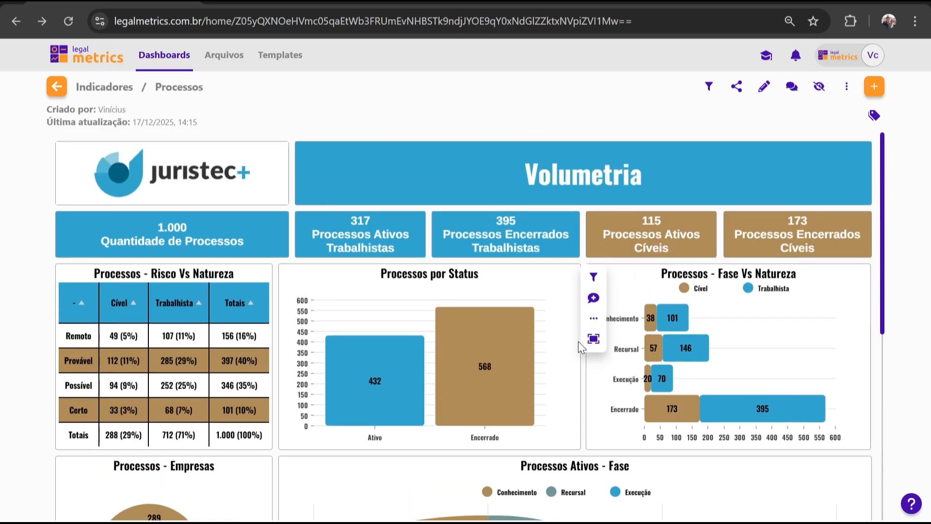
scroll(580, 348, down, 5)
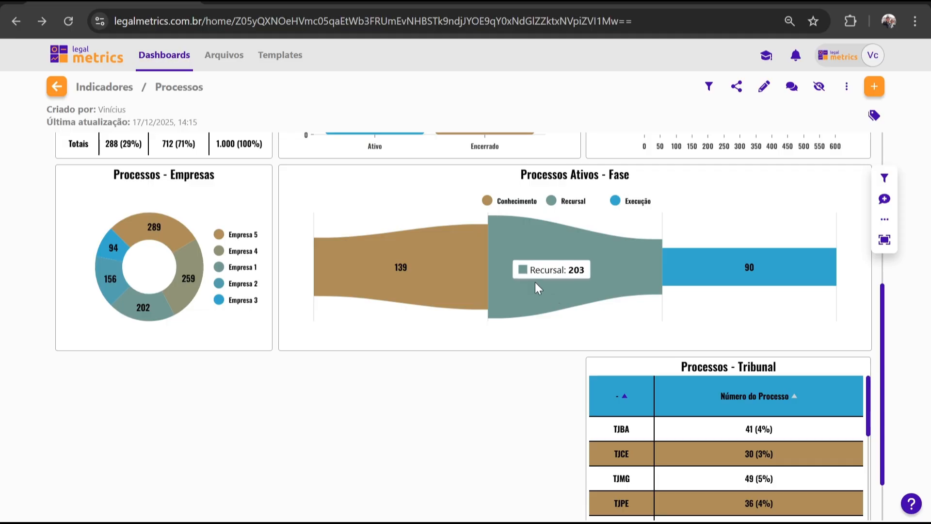
mouse_move(452, 232)
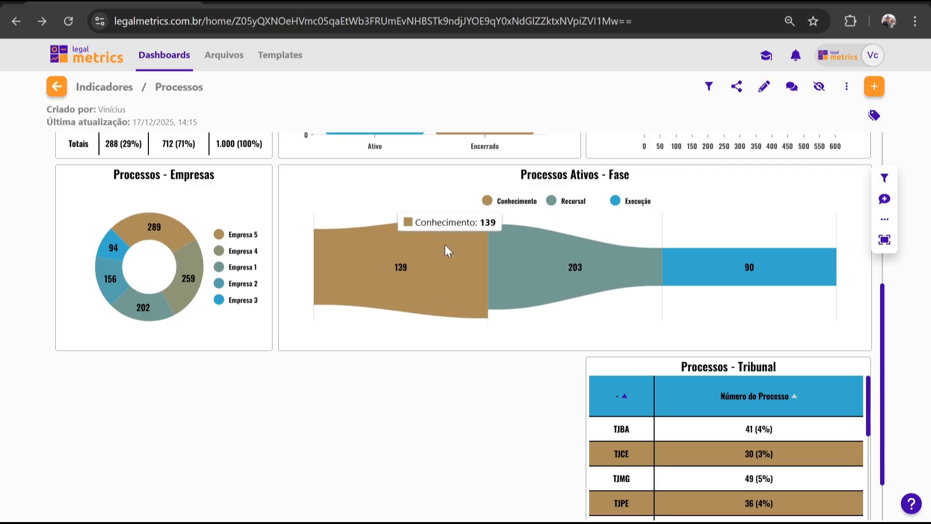
mouse_move(695, 251)
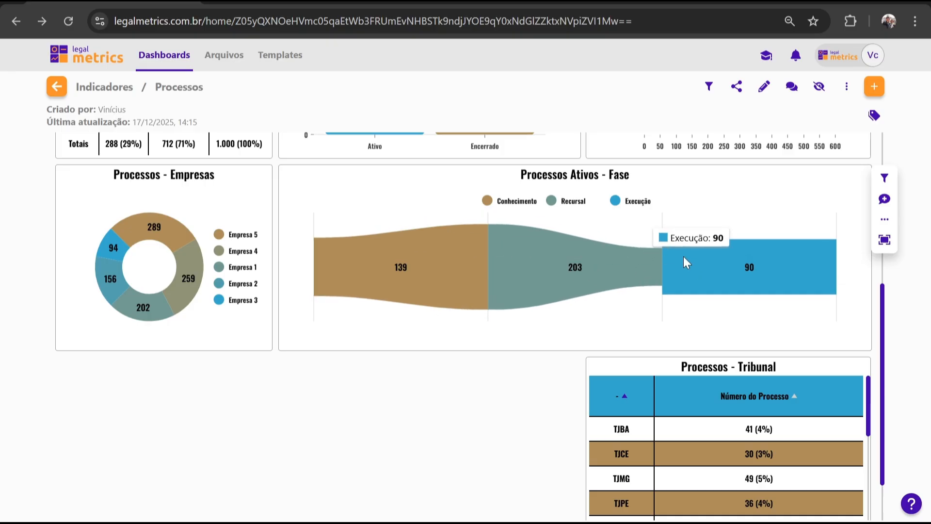
mouse_move(595, 263)
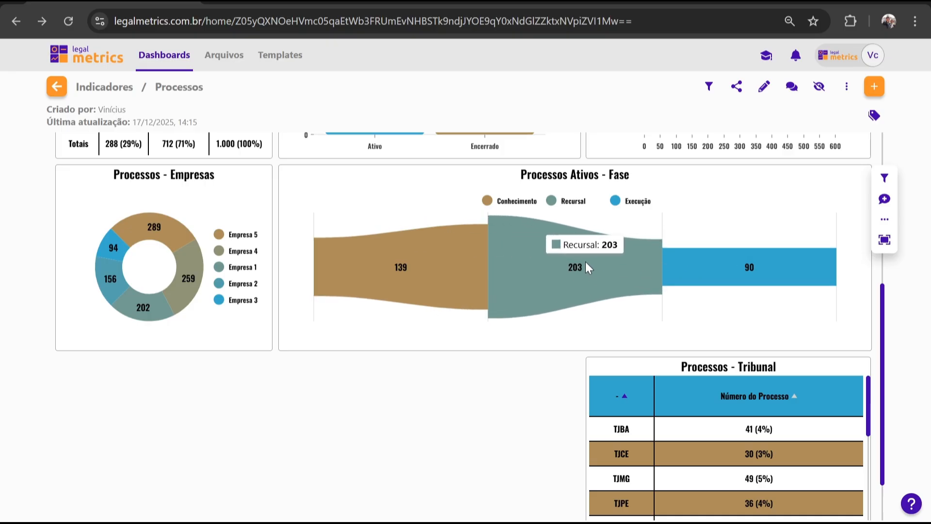